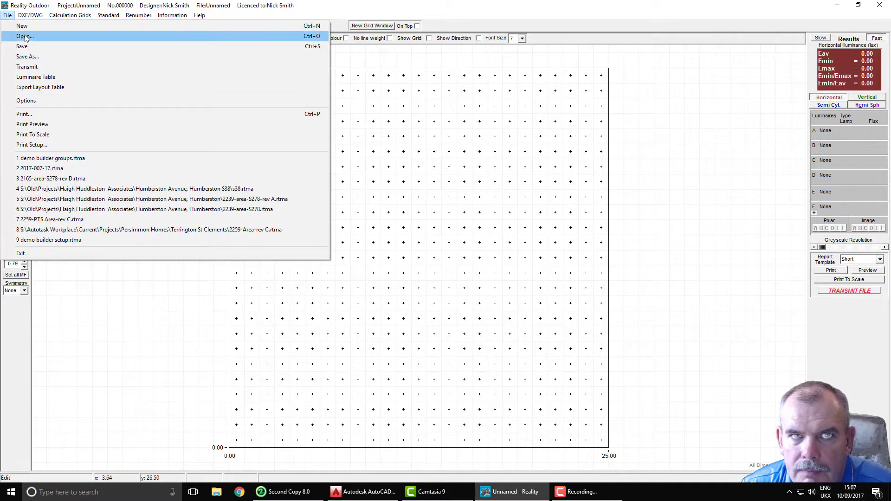
# Open the project S38 New Road Bream Lighting.rtma, sorting the project files by modification date to find it
pyautogui.click(25, 36)
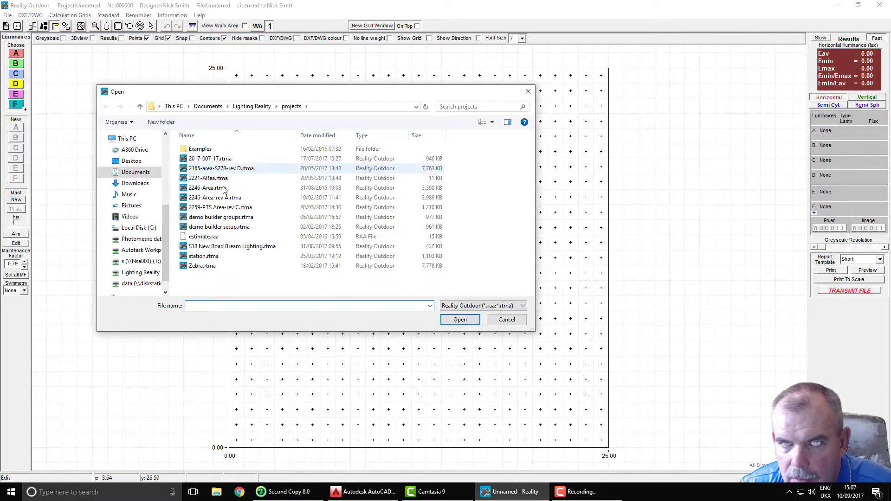
pyautogui.click(317, 135)
pyautogui.click(205, 150)
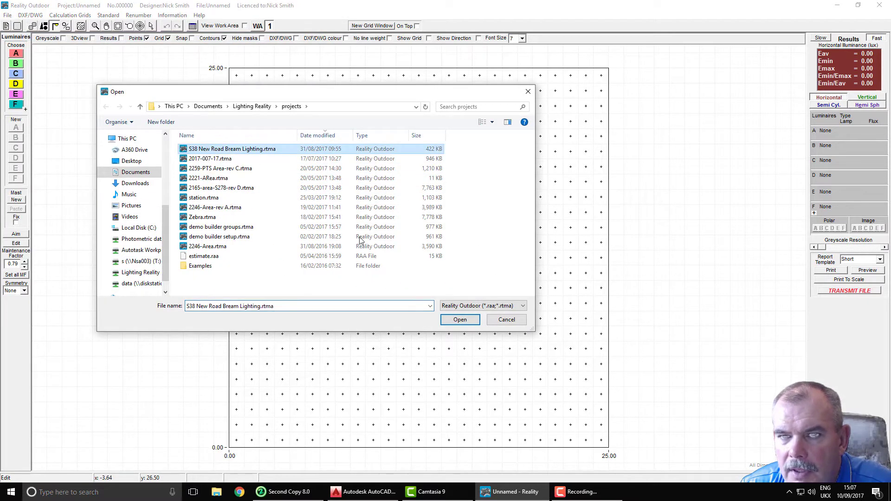
pyautogui.click(460, 320)
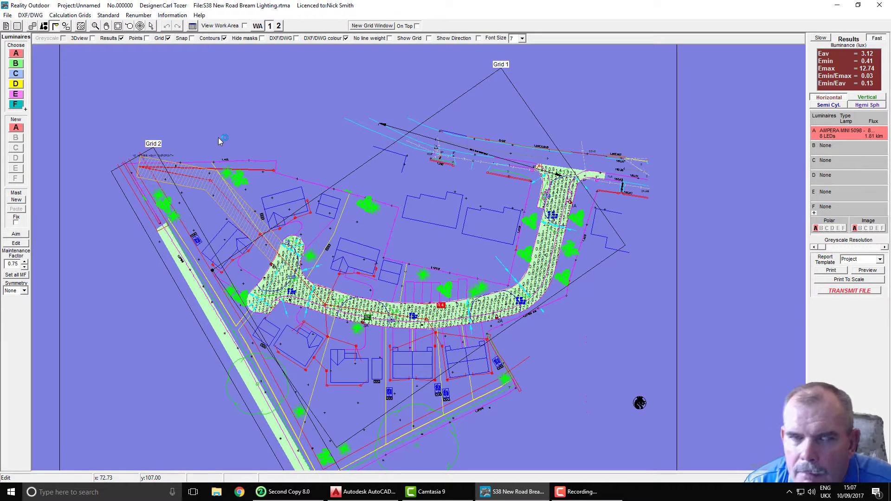
# Create a new project and load the drawing 1497-8 200.dwg into it
pyautogui.click(8, 17)
pyautogui.click(19, 22)
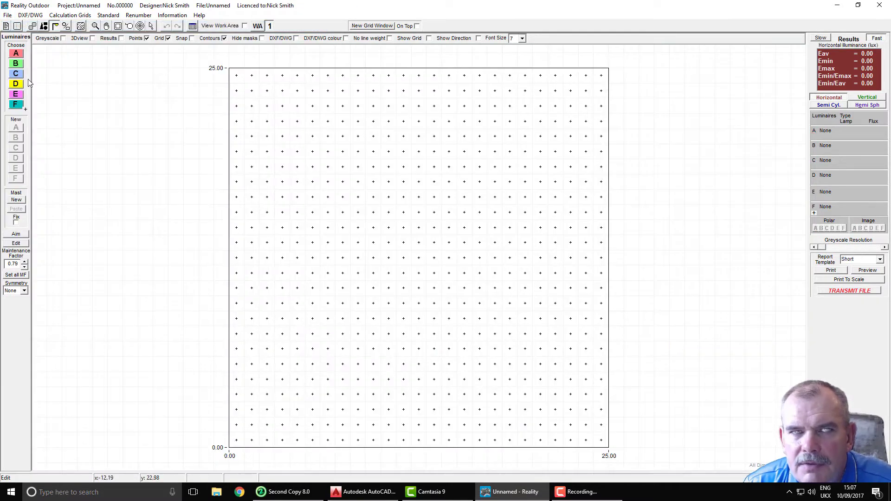
pyautogui.click(30, 15)
pyautogui.click(42, 23)
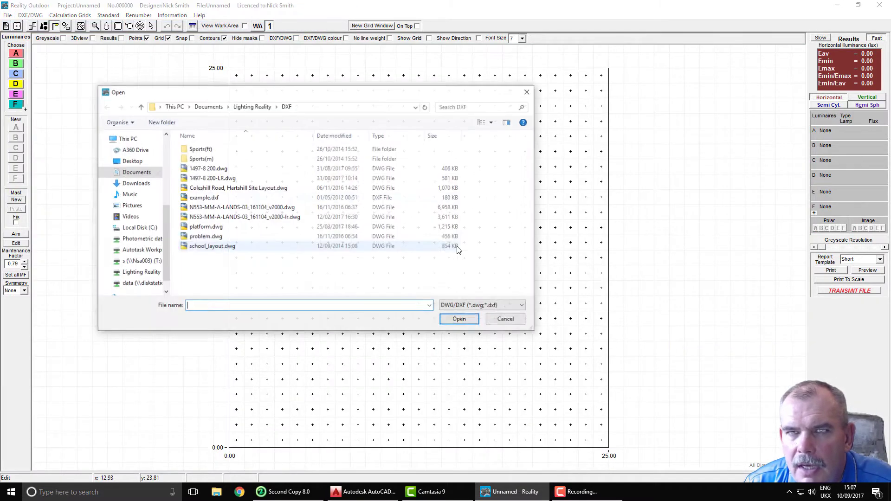
pyautogui.click(344, 135)
pyautogui.click(339, 158)
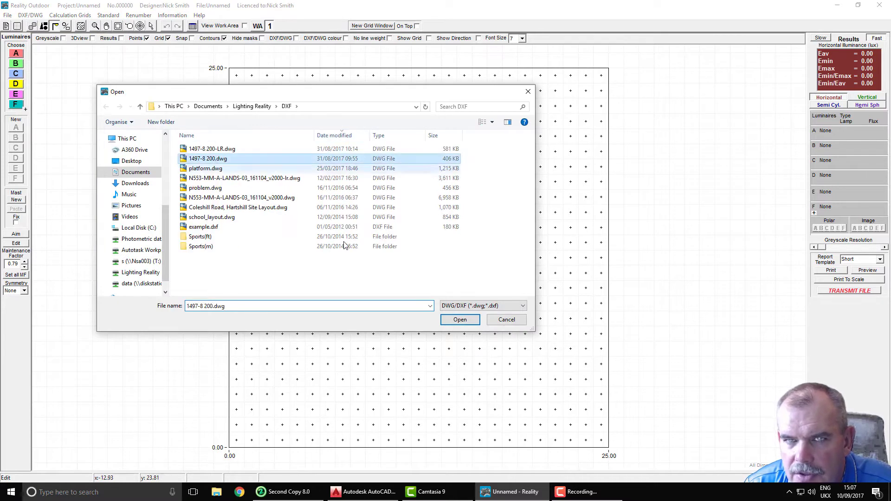
pyautogui.click(455, 321)
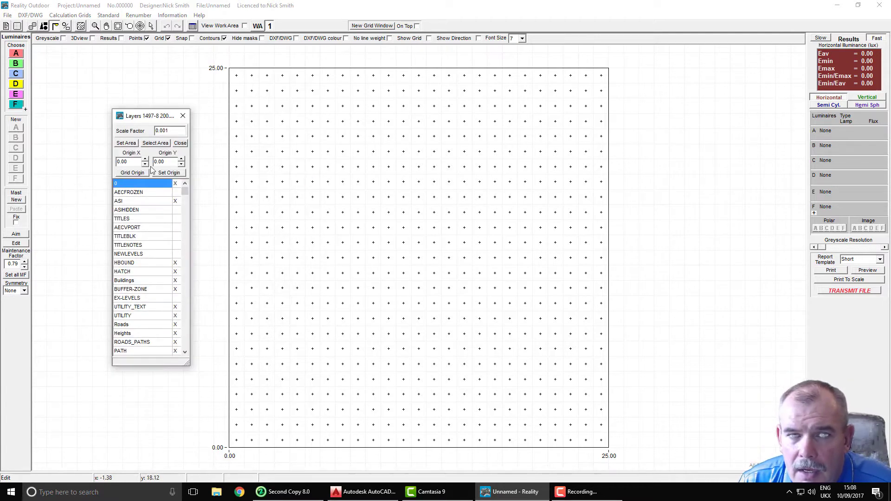
# Fit the work area to the drawing limits, narrow it around the road to about 67–192 by 41–108, and close the layer settings
pyautogui.click(126, 144)
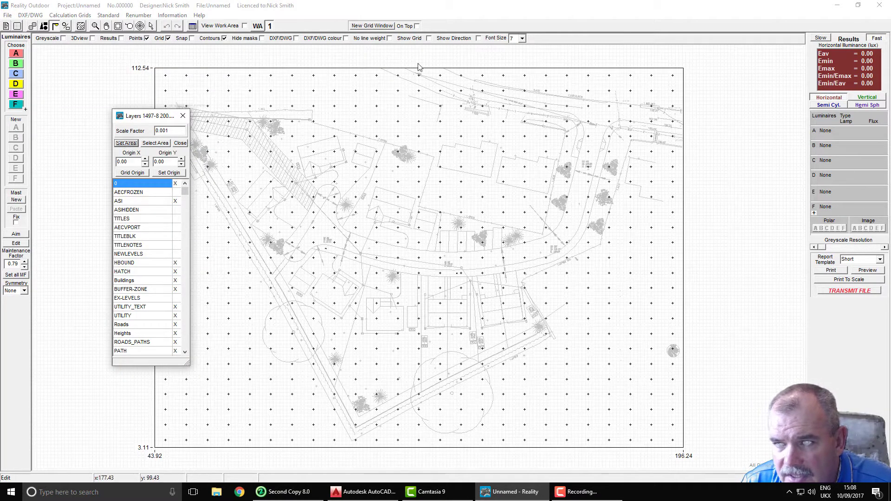
pyautogui.moveTo(135, 118); pyautogui.dragTo(88, 100)
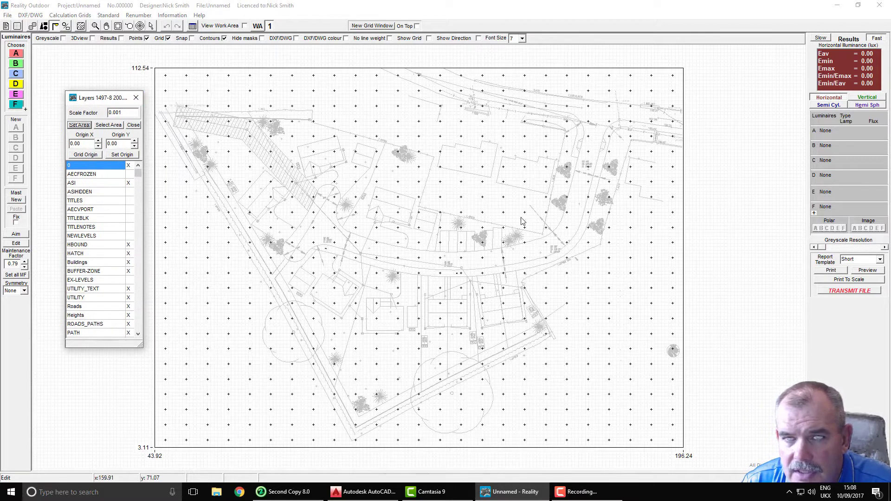
pyautogui.click(108, 125)
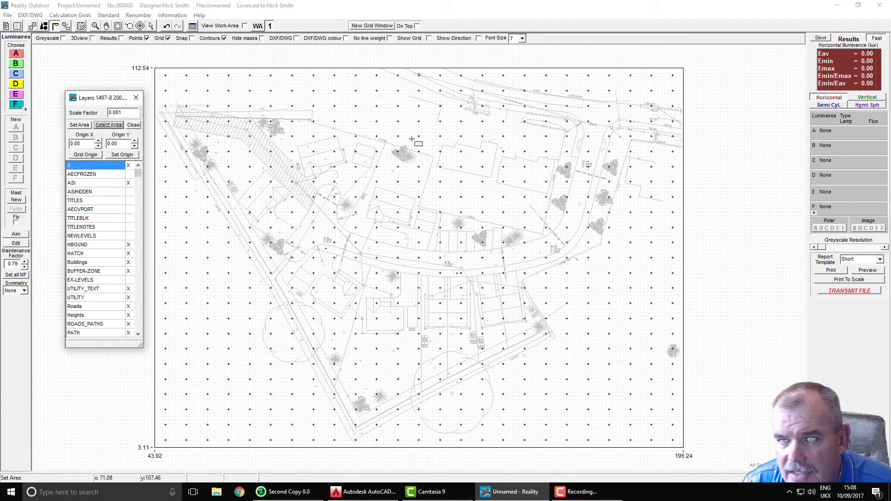
pyautogui.moveTo(235, 84); pyautogui.dragTo(594, 284)
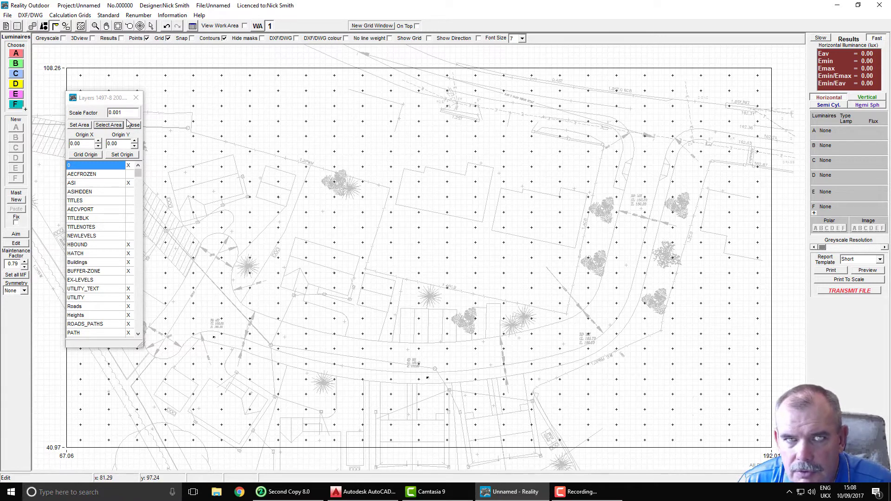
pyautogui.click(127, 114)
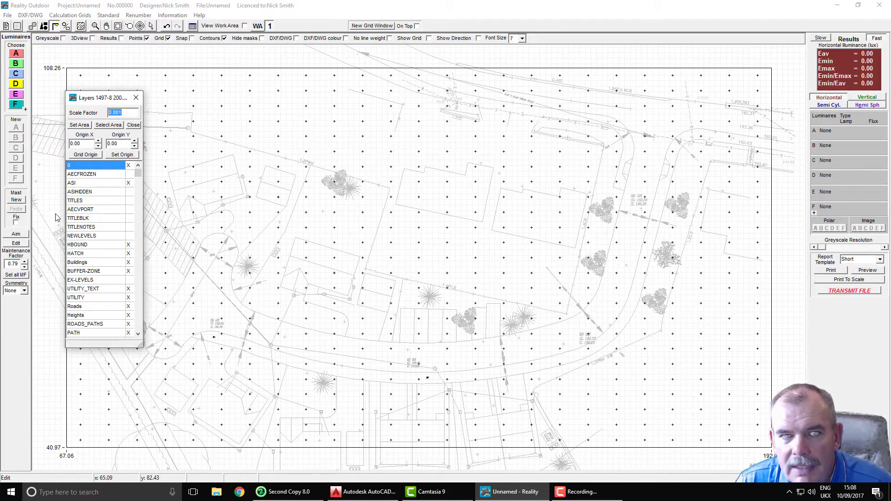
pyautogui.click(133, 125)
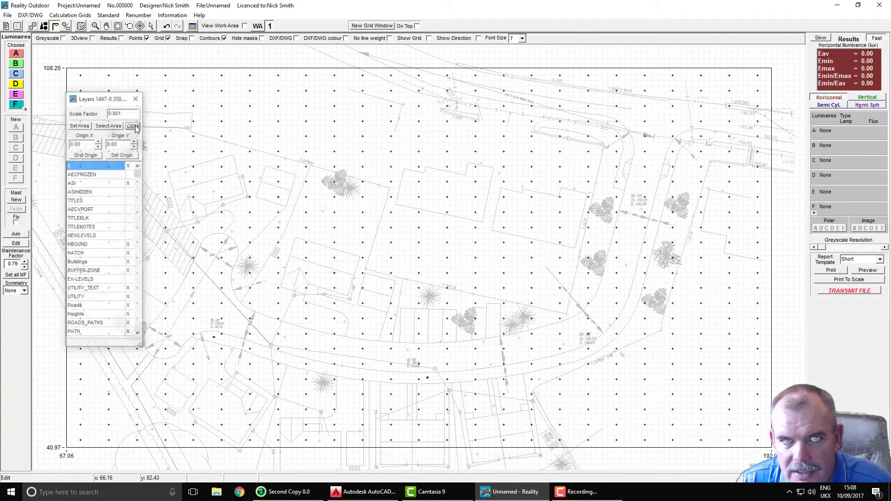
# Switch to AutoCAD and measure the distance across the road from the kerb corner to the opposite outer boundary line
pyautogui.click(360, 492)
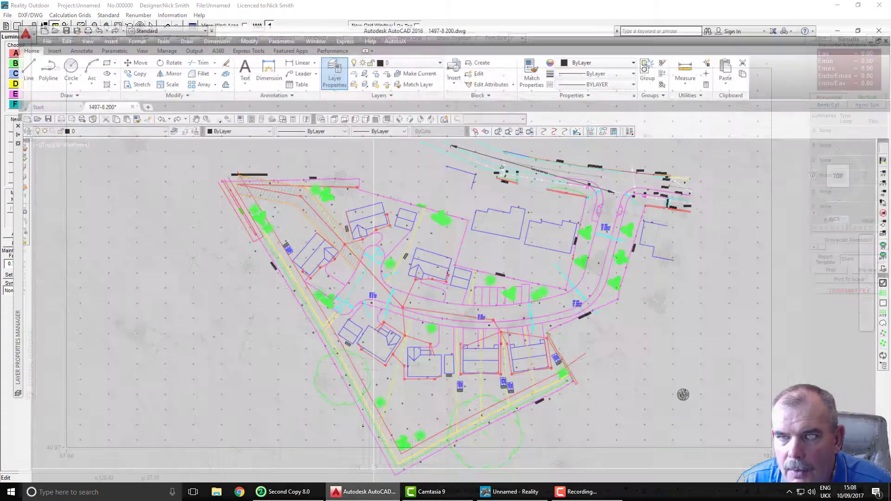
pyautogui.scroll(5, 677, 374)
pyautogui.scroll(3, 457, 291)
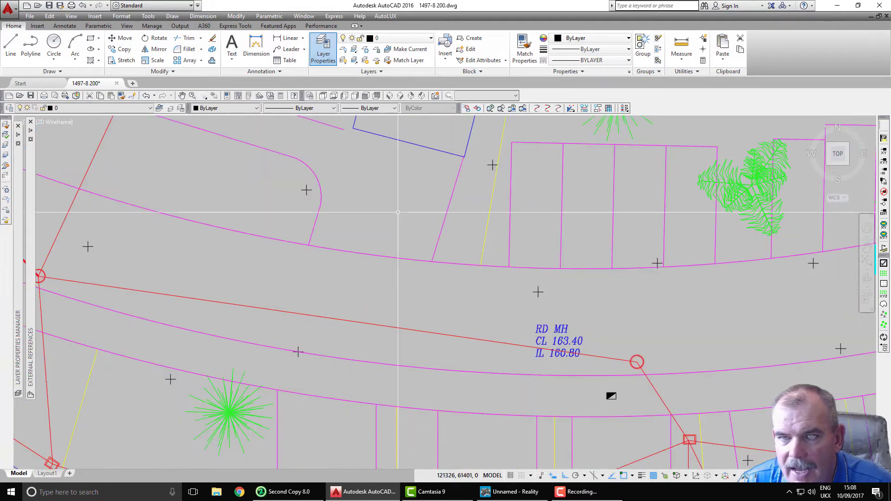
pyautogui.click(148, 16)
pyautogui.moveTo(149, 50)
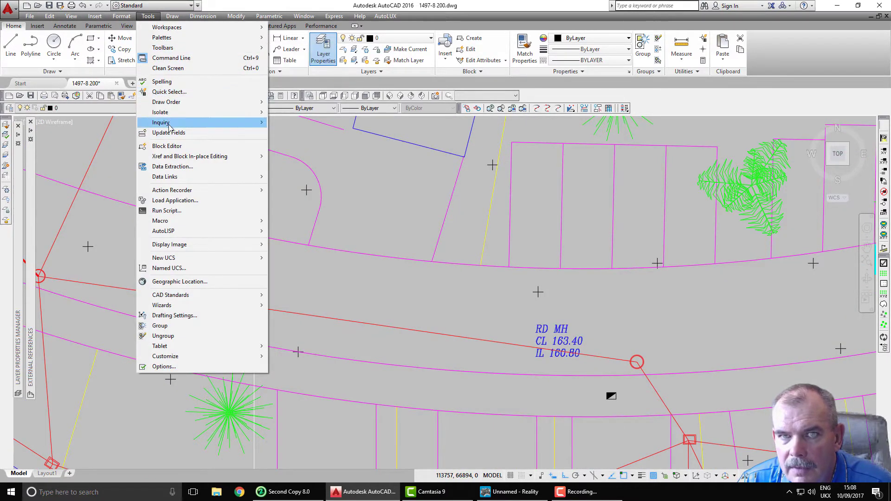
pyautogui.moveTo(170, 123)
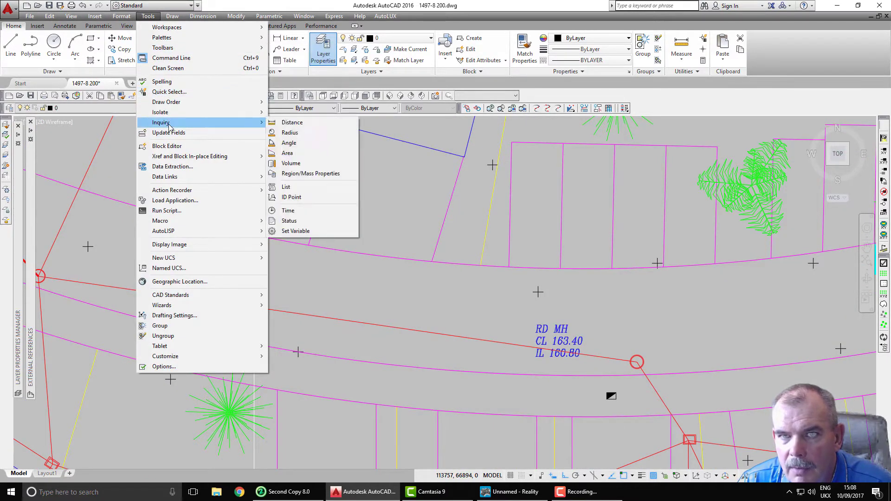
pyautogui.click(316, 124)
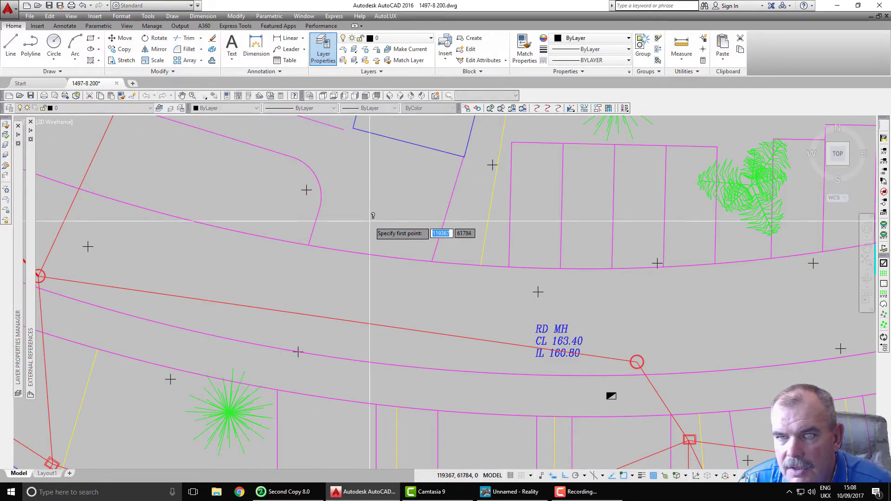
pyautogui.click(307, 245)
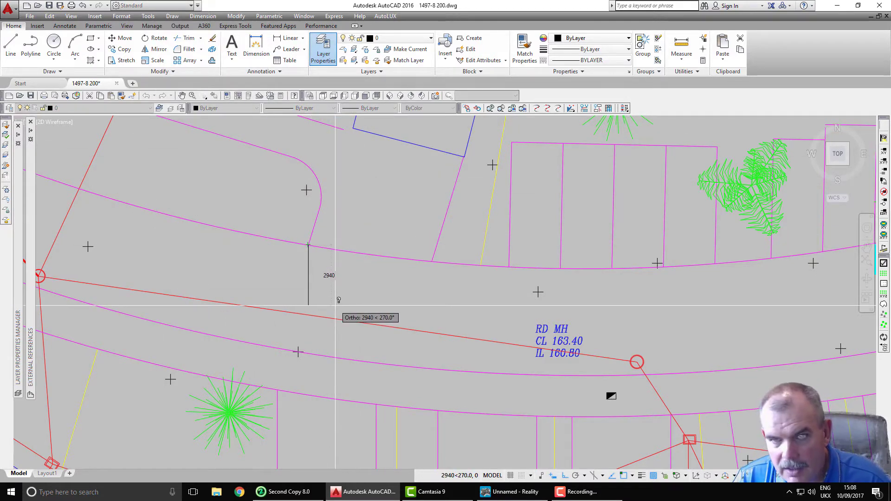
pyautogui.keyDown('shift'); pyautogui.rightClick(338, 300); pyautogui.keyUp('shift')
pyautogui.click(343, 233)
pyautogui.click(291, 384)
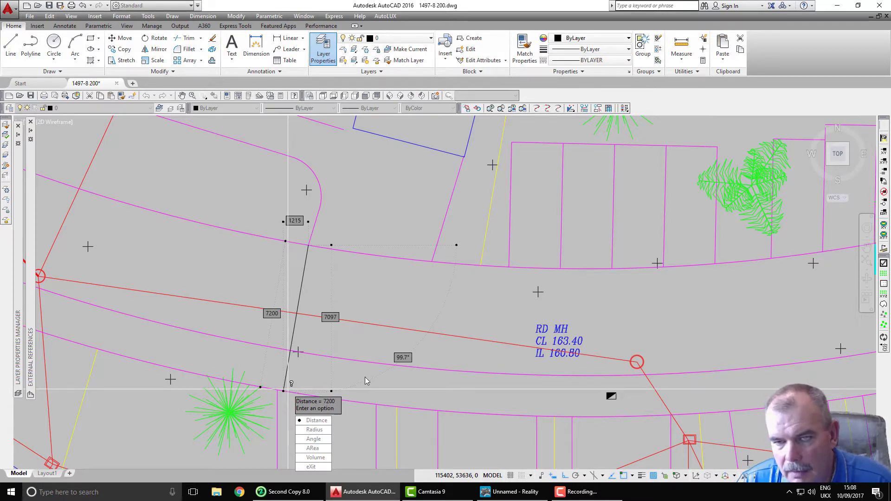
pyautogui.press('Escape')
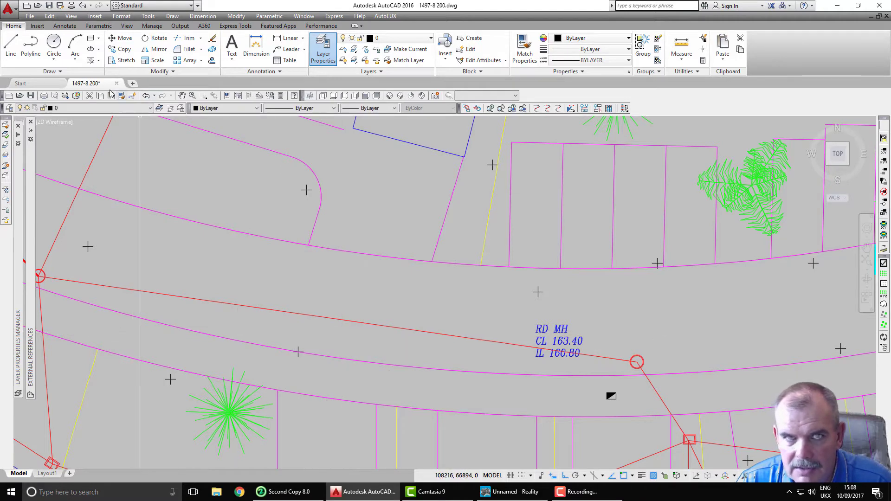
# Return to Reality Outdoor and reopen the recent project S38 New Road Bream Lighting.rtma
pyautogui.click(844, 13)
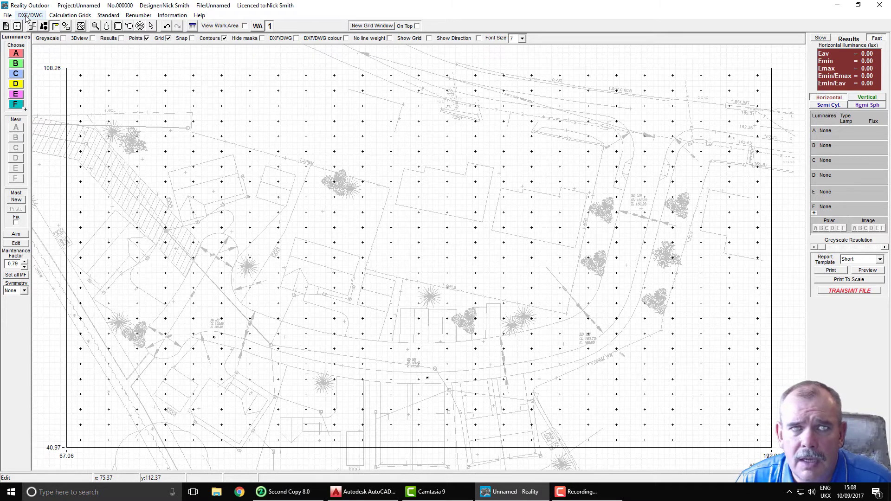
pyautogui.click(8, 14)
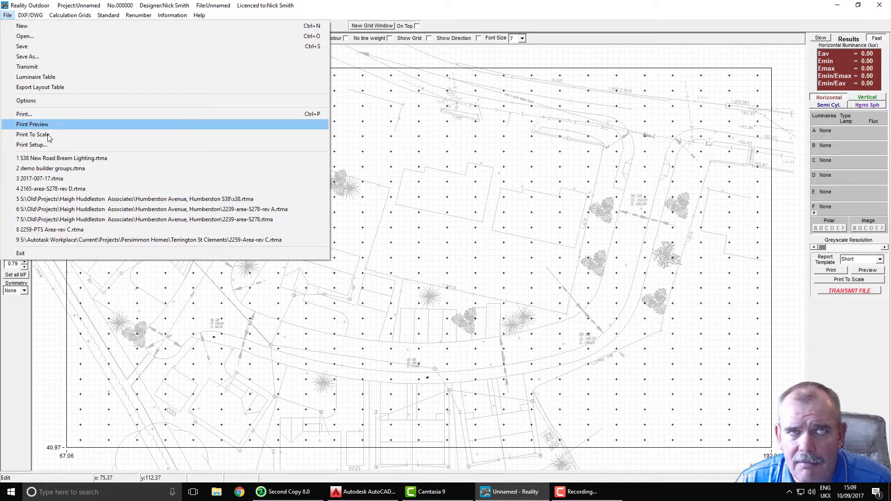
pyautogui.click(61, 158)
pyautogui.click(449, 277)
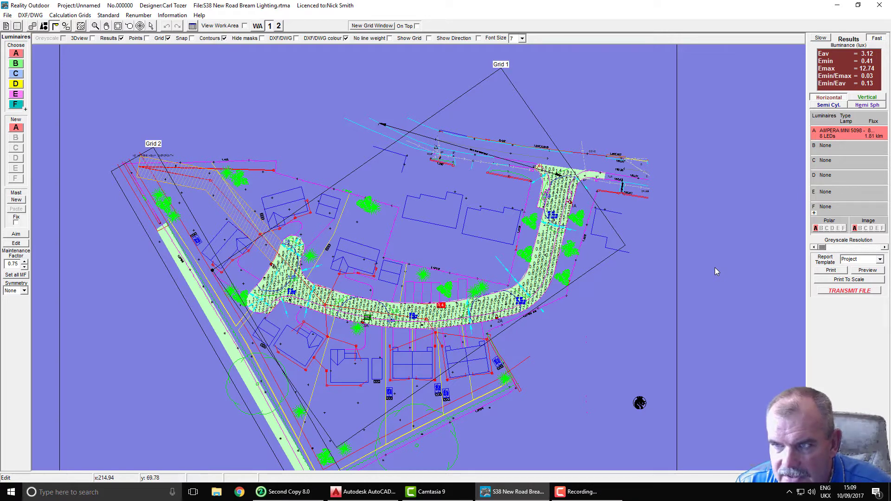
pyautogui.click(30, 15)
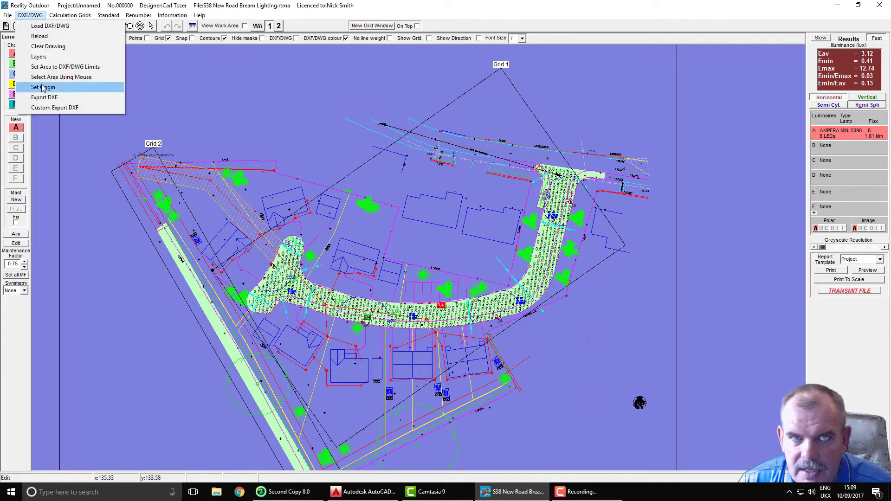
pyautogui.click(44, 99)
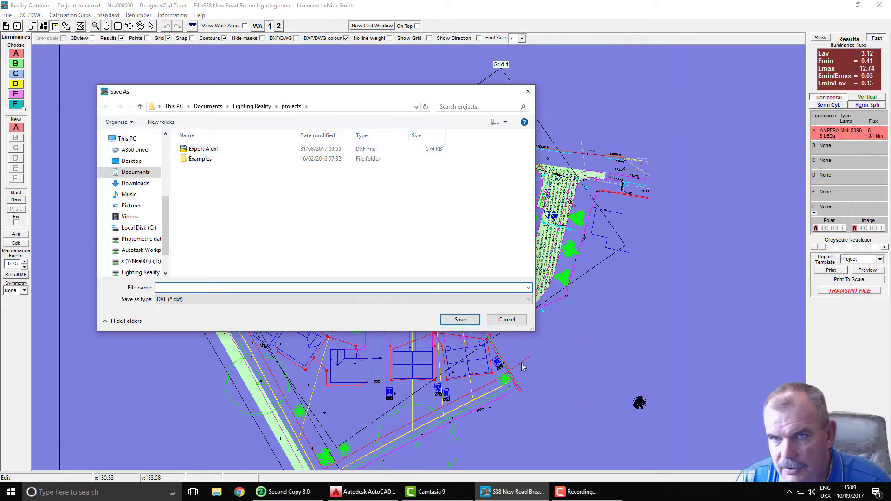
pyautogui.click(506, 319)
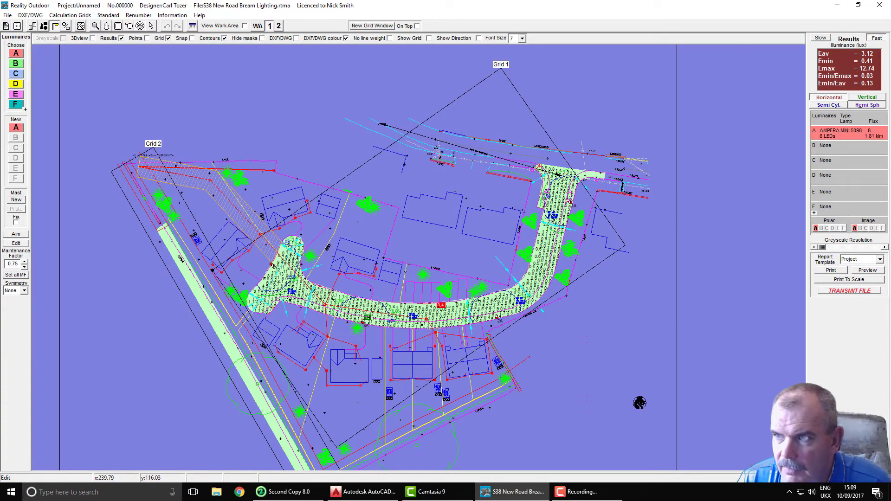
# Switch to AutoCAD and examine the overall extent of the site layout in 1497-8 200.dwg
pyautogui.click(837, 8)
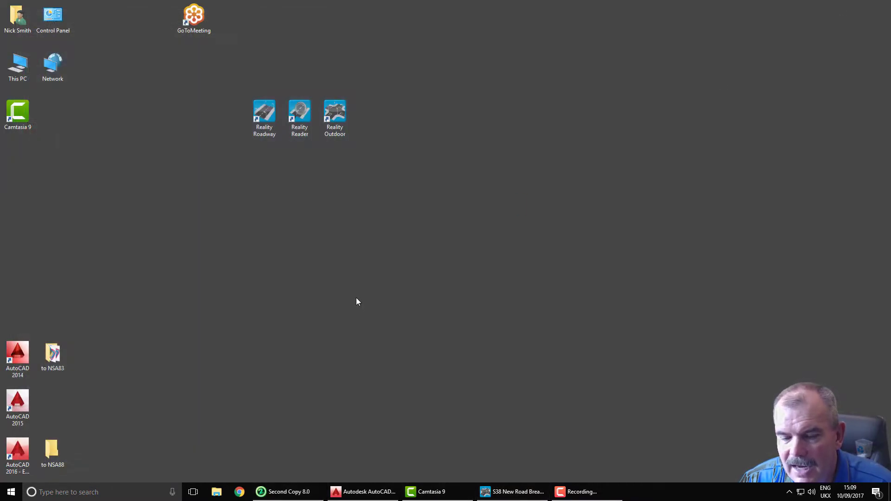
pyautogui.click(361, 492)
pyautogui.scroll(-10, 374, 193)
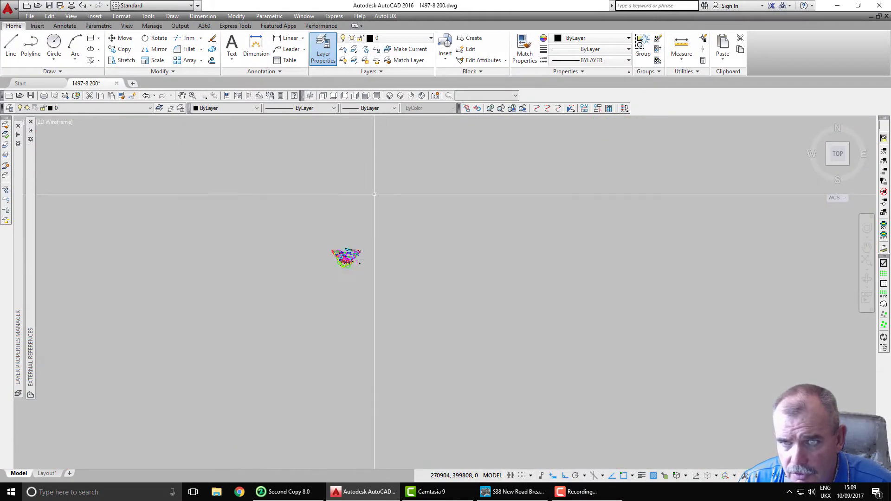
pyautogui.scroll(8, 371, 260)
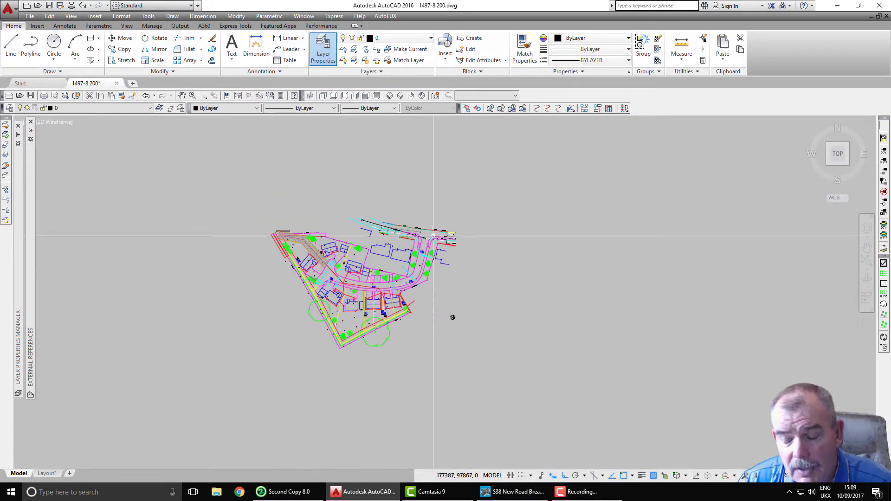
pyautogui.moveTo(433, 236)
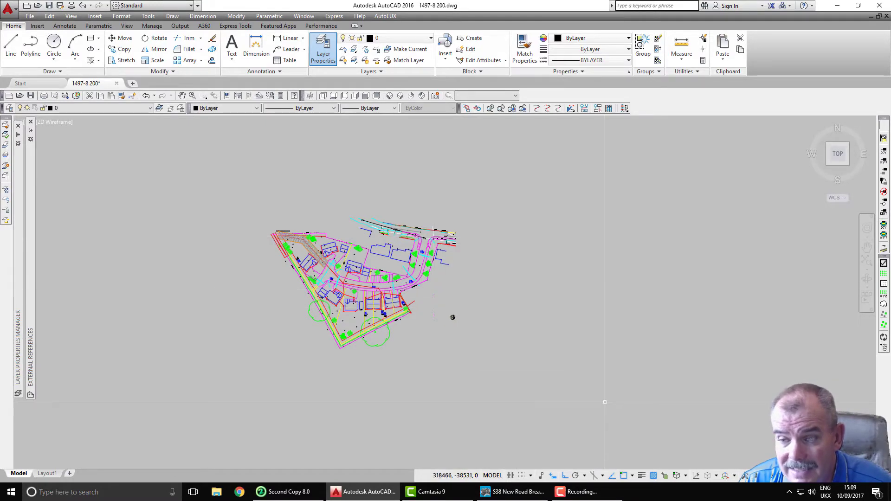
# Return to Reality Outdoor and hide the masks on the lighting layout
pyautogui.hotkey('alt', 'Tab')
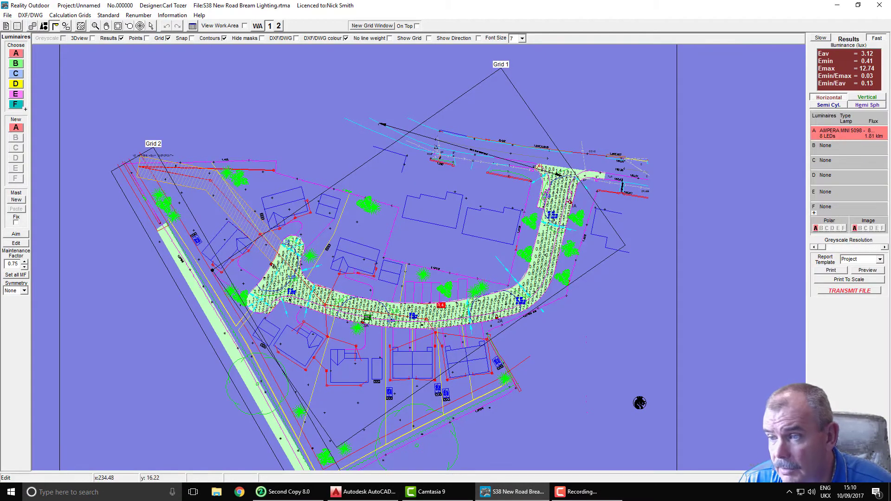
pyautogui.click(261, 39)
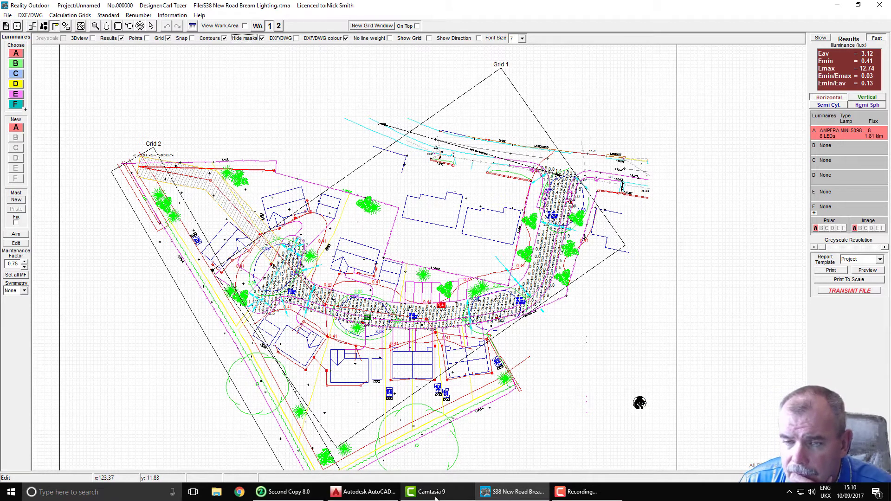
# Switch to AutoCAD and start a block insertion in 1497-8 200.dwg, browsing for the source file
pyautogui.click(364, 492)
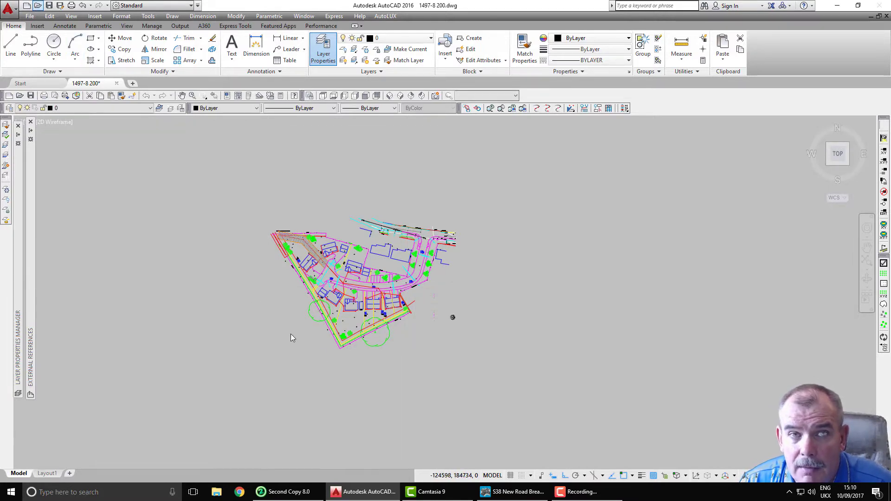
pyautogui.hotkey('ctrl', 'o')
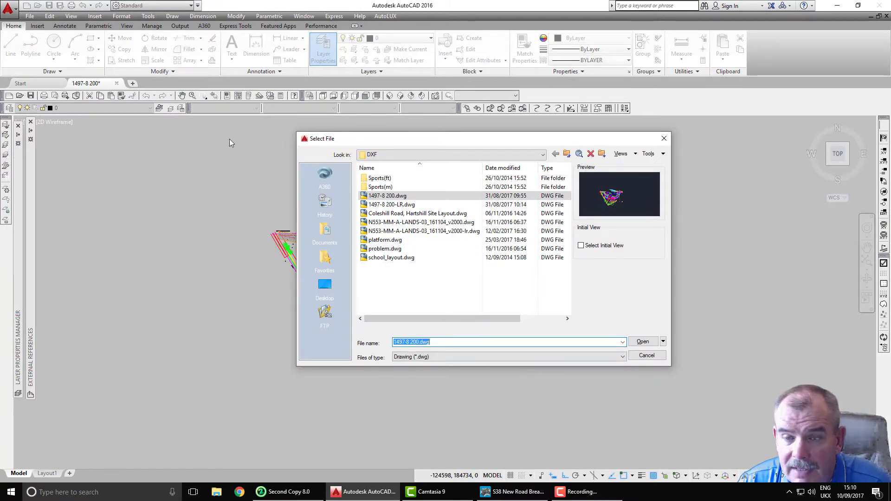
pyautogui.press('Escape')
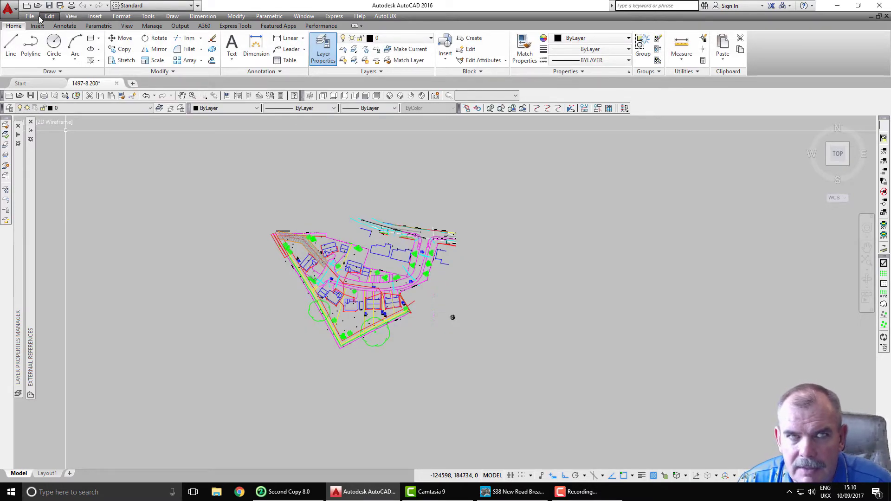
pyautogui.click(96, 17)
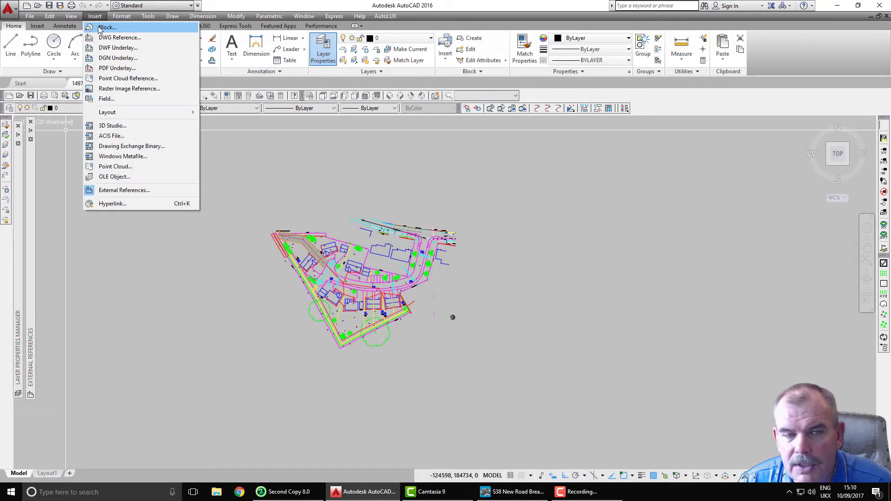
pyautogui.click(106, 28)
pyautogui.click(471, 187)
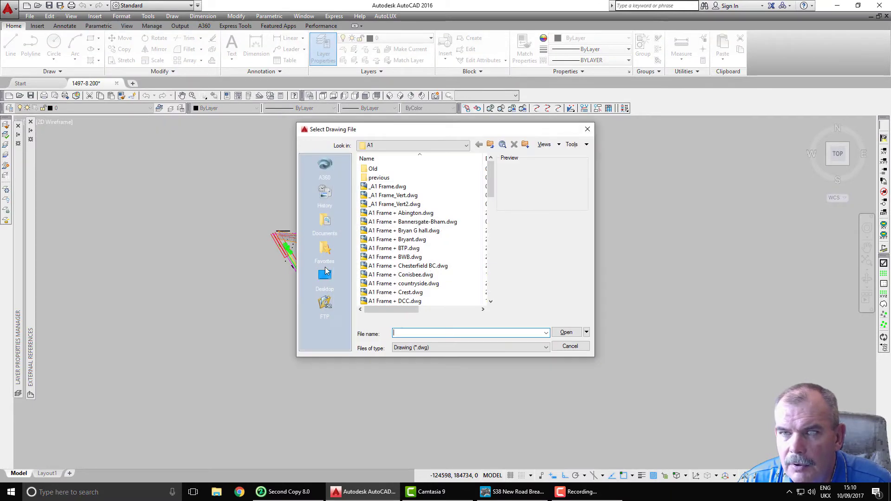
# Choose the DXF file Export A.dxf from the projects folder under Documents, Lighting Reality as the block to insert
pyautogui.click(325, 221)
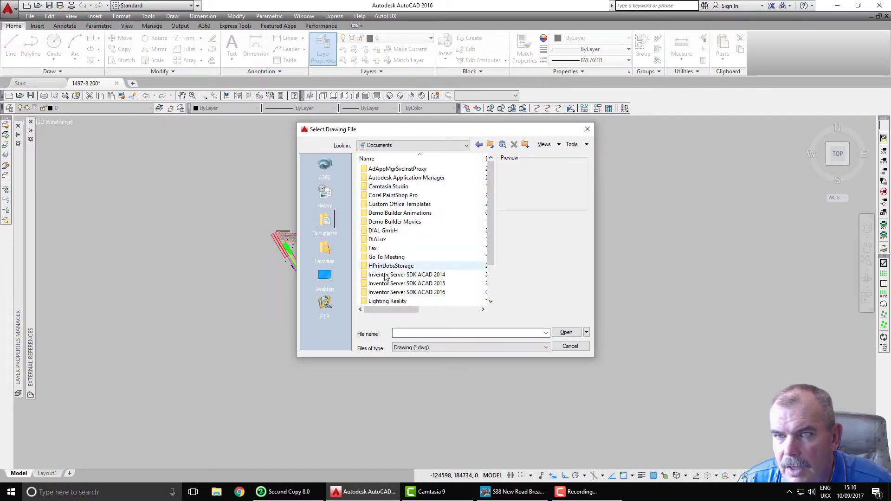
pyautogui.doubleClick(386, 300)
pyautogui.doubleClick(379, 170)
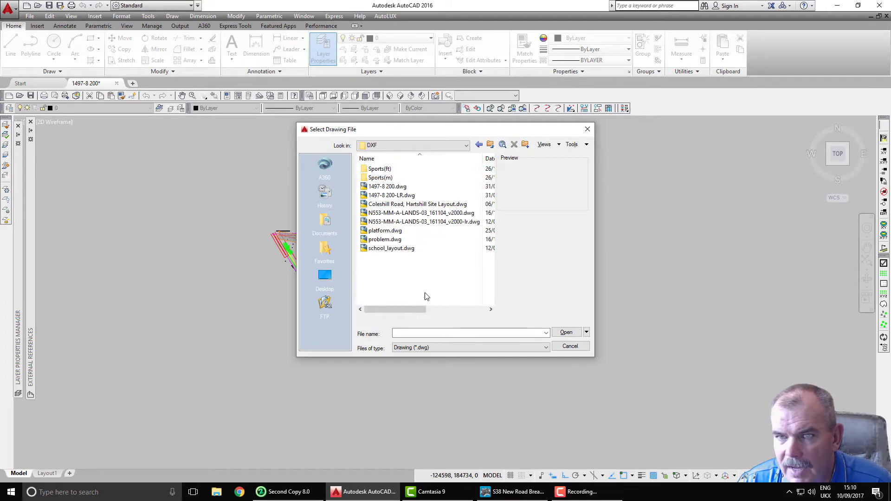
pyautogui.click(423, 347)
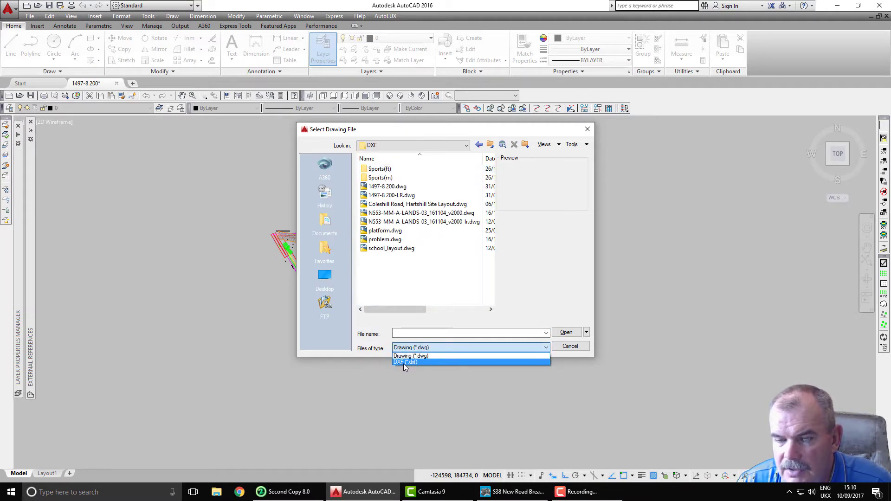
pyautogui.click(407, 361)
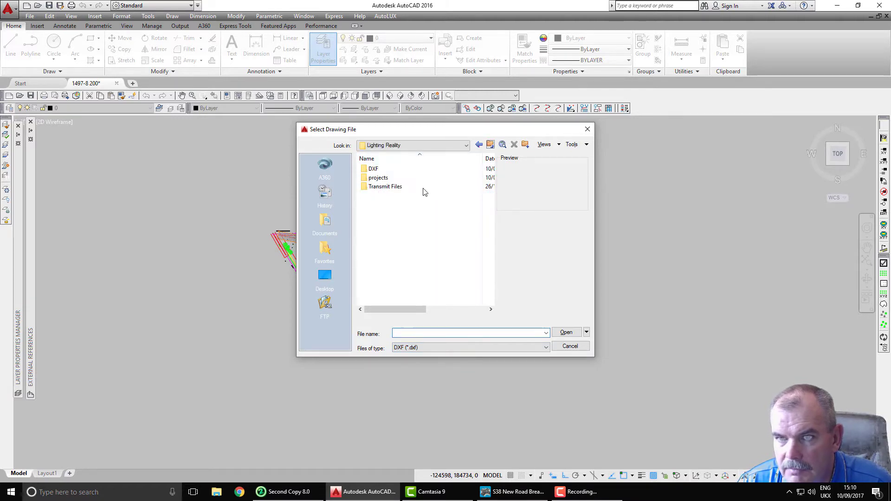
pyautogui.doubleClick(378, 178)
pyautogui.click(383, 178)
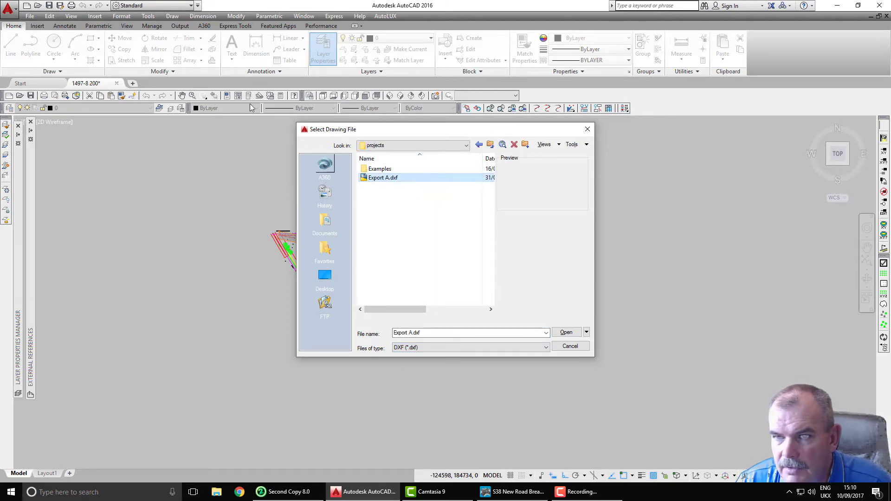
pyautogui.click(410, 349)
pyautogui.click(571, 333)
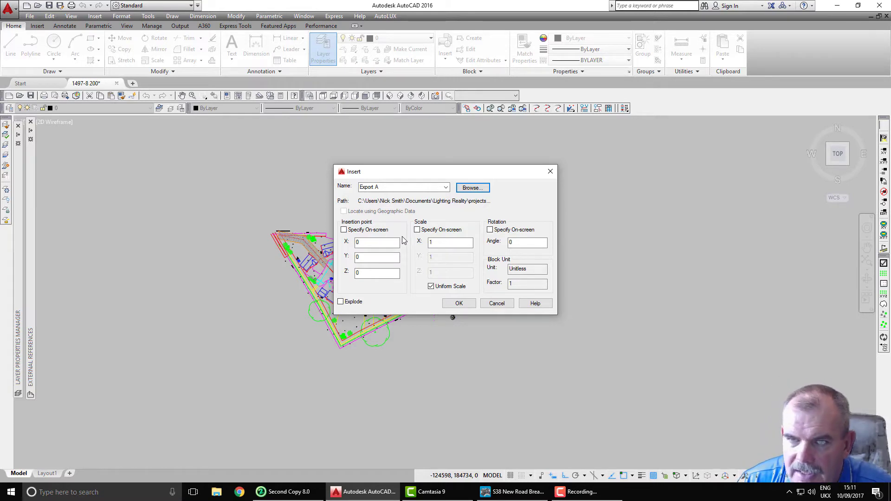
# Insert the Export A block at the origin with a uniform scale of 1000
pyautogui.click(433, 243)
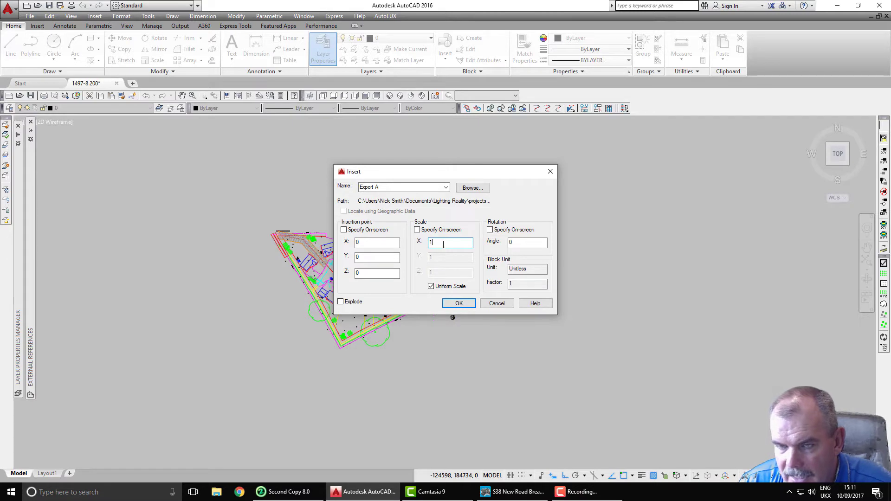
pyautogui.write('000')
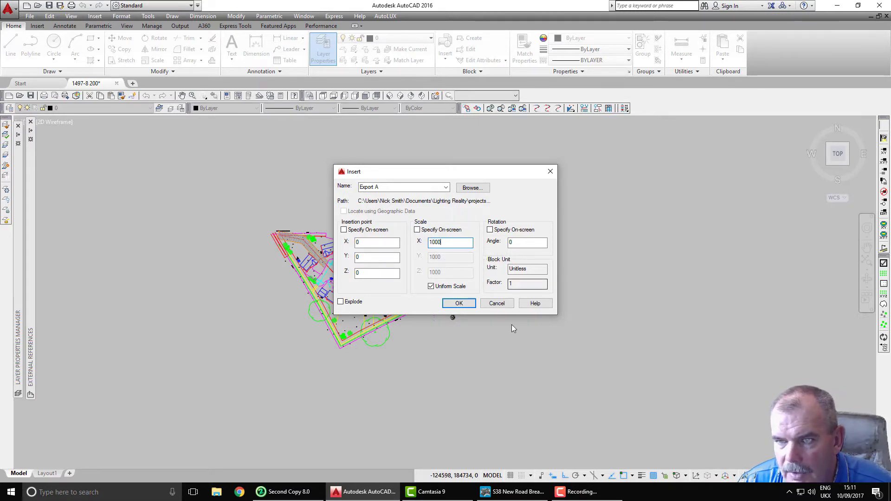
pyautogui.click(458, 304)
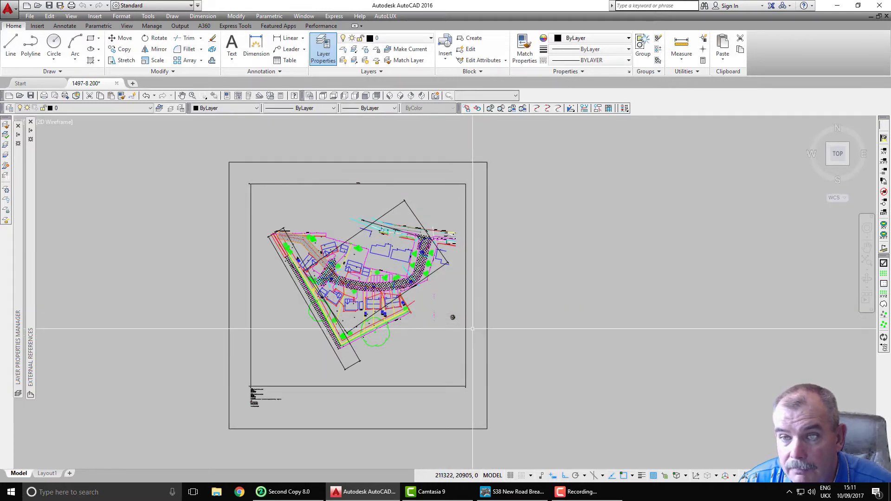
# Examine how the inserted lighting results line up with the road junction and the overall site layout
pyautogui.scroll(5, 440, 262)
pyautogui.moveTo(377, 192); pyautogui.dragTo(442, 358, button='middle')
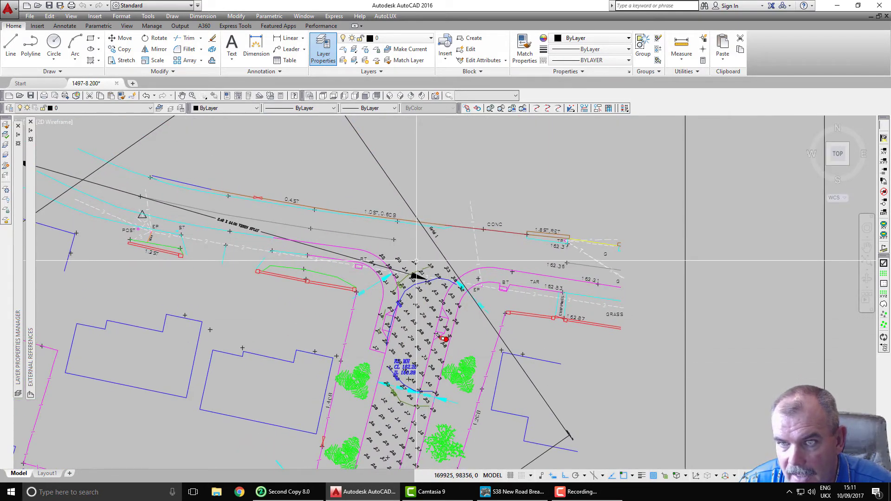
pyautogui.click(398, 270)
pyautogui.scroll(-10, 379, 289)
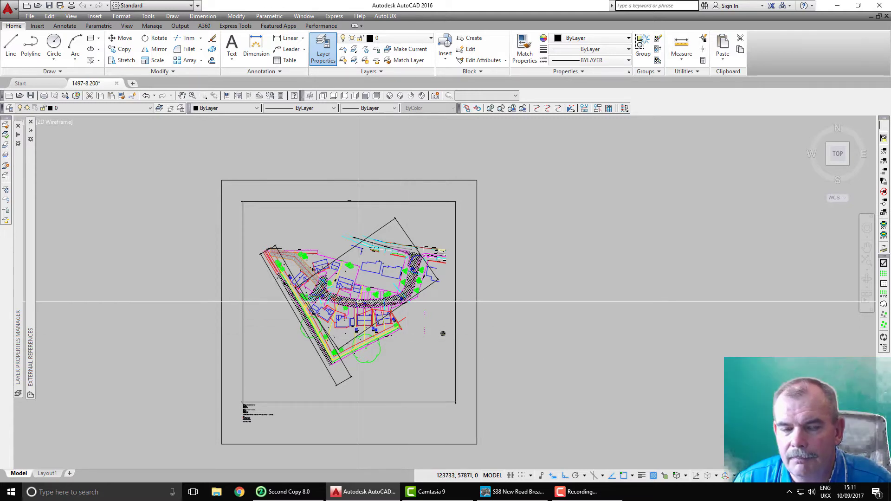
pyautogui.moveTo(359, 302)
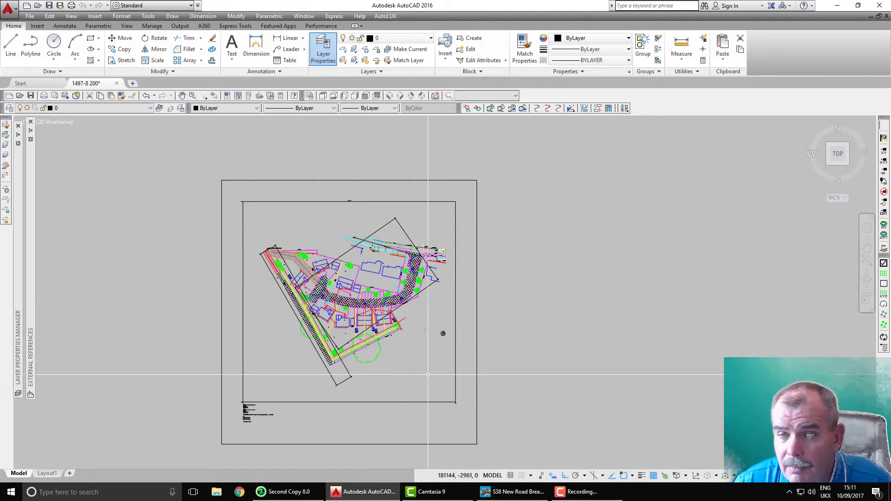
pyautogui.scroll(2, 353, 375)
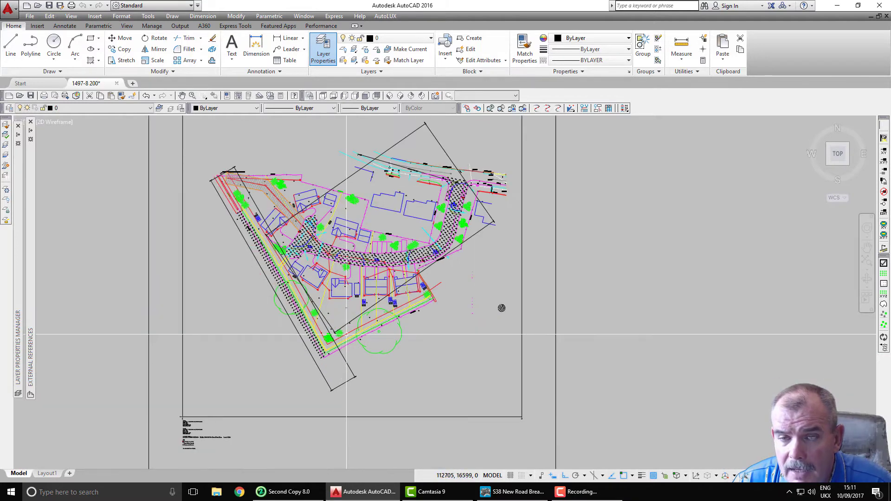
pyautogui.moveTo(344, 267); pyautogui.dragTo(351, 328, button='middle')
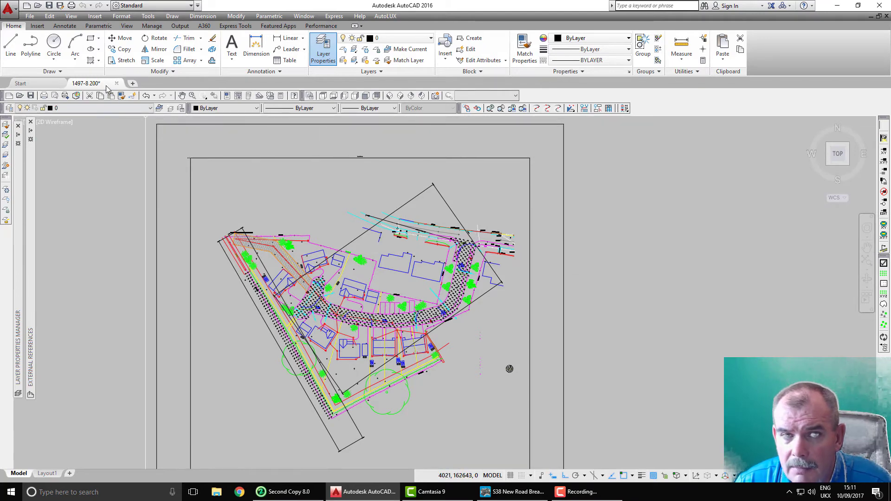
# Create a new drawing from the acad.dwt template and check its layer list
pyautogui.click(133, 84)
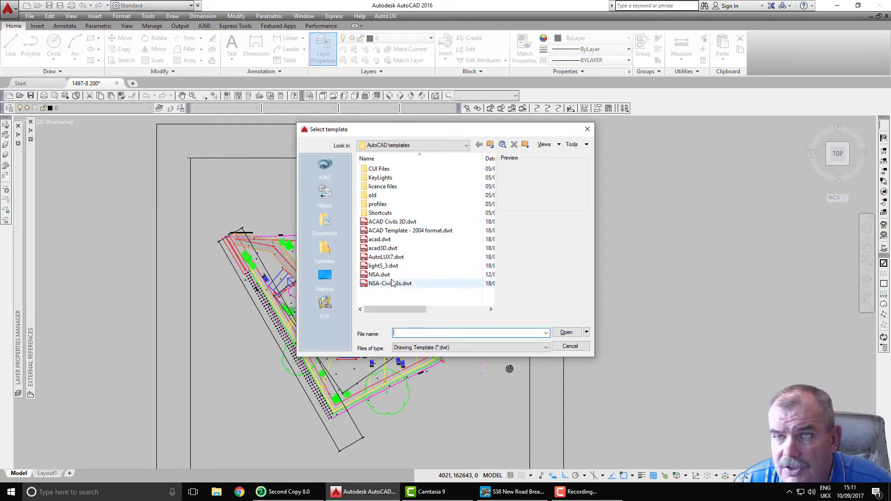
pyautogui.click(380, 239)
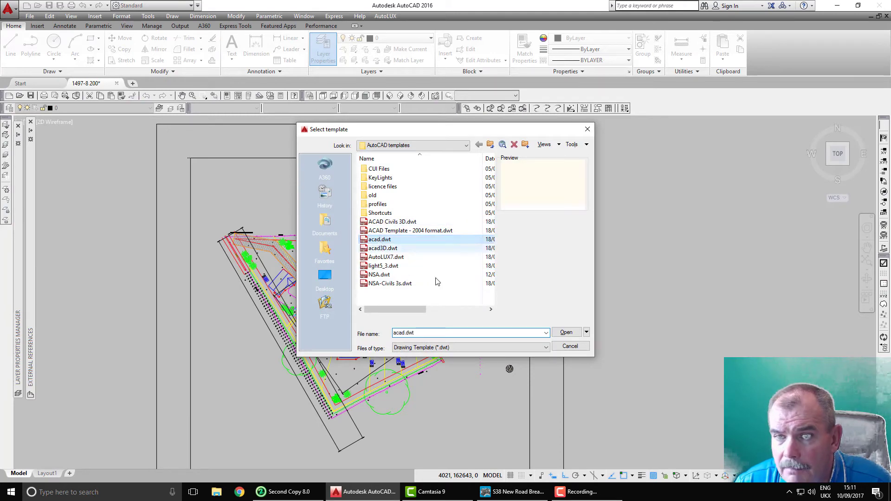
pyautogui.click(578, 336)
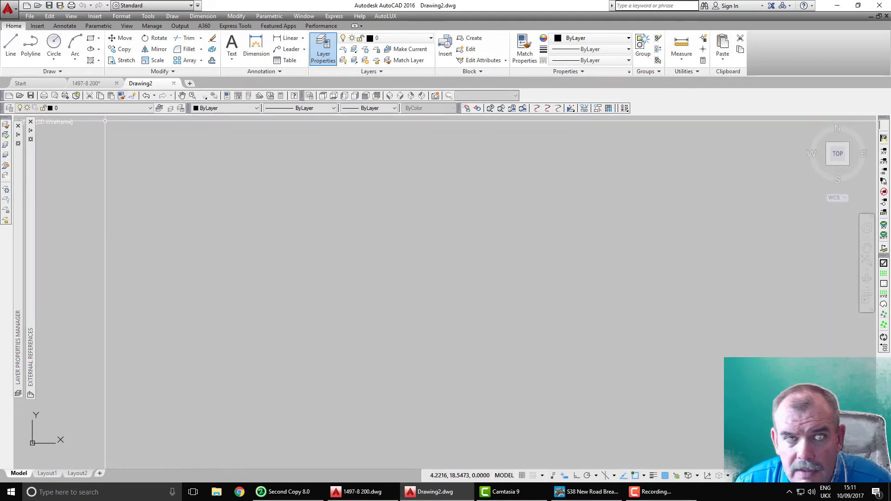
pyautogui.click(109, 108)
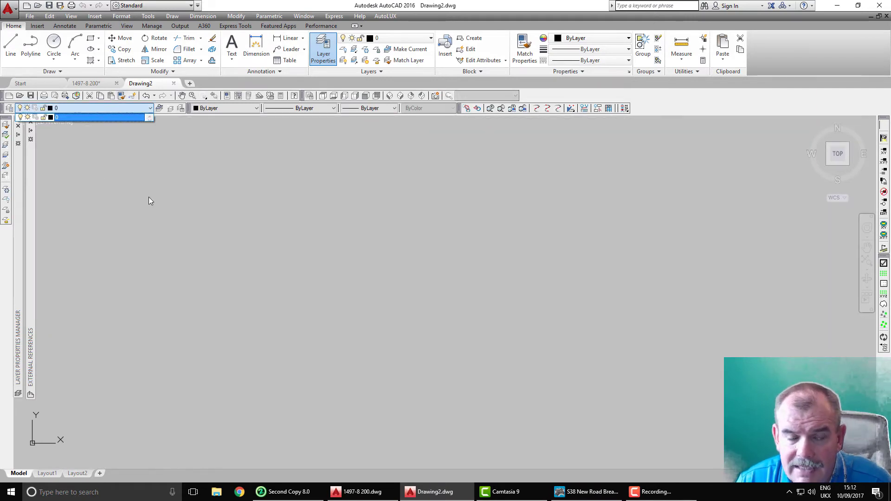
pyautogui.click(104, 184)
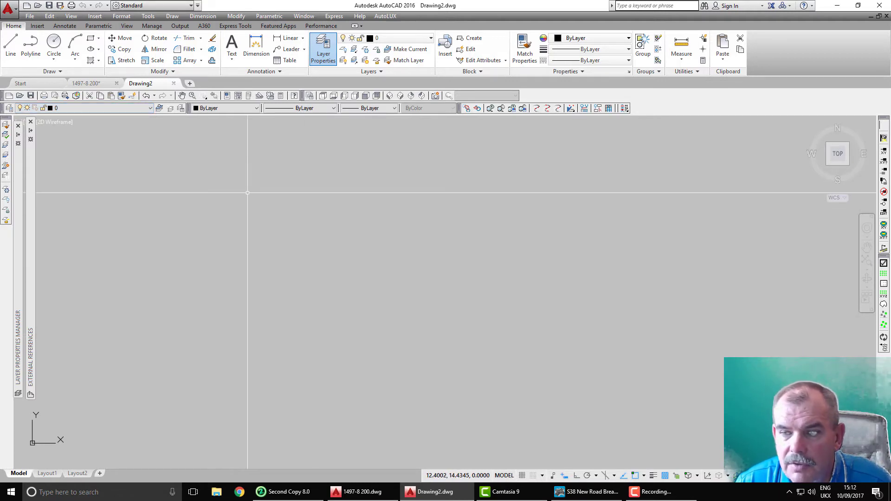
# Choose the drawing 1497-8 200.dwg from the Lighting Reality DXF folder as the block to insert
pyautogui.click(94, 17)
pyautogui.click(98, 26)
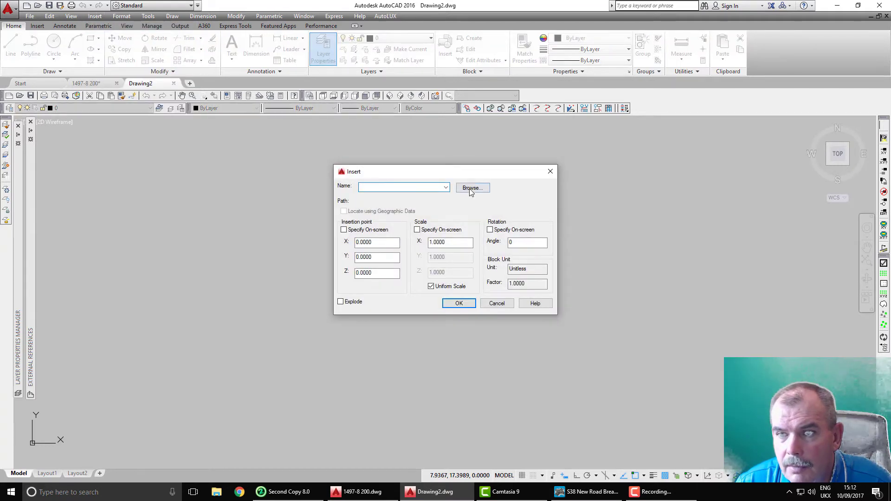
pyautogui.click(470, 188)
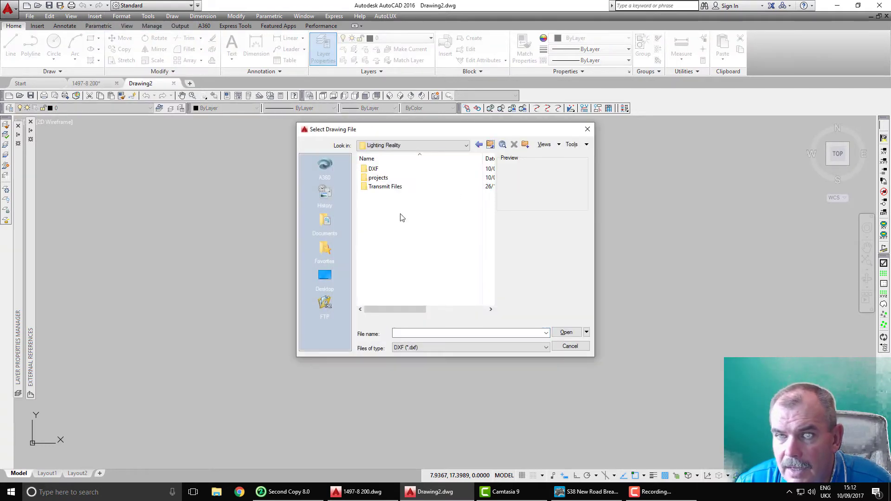
pyautogui.doubleClick(373, 169)
pyautogui.click(405, 348)
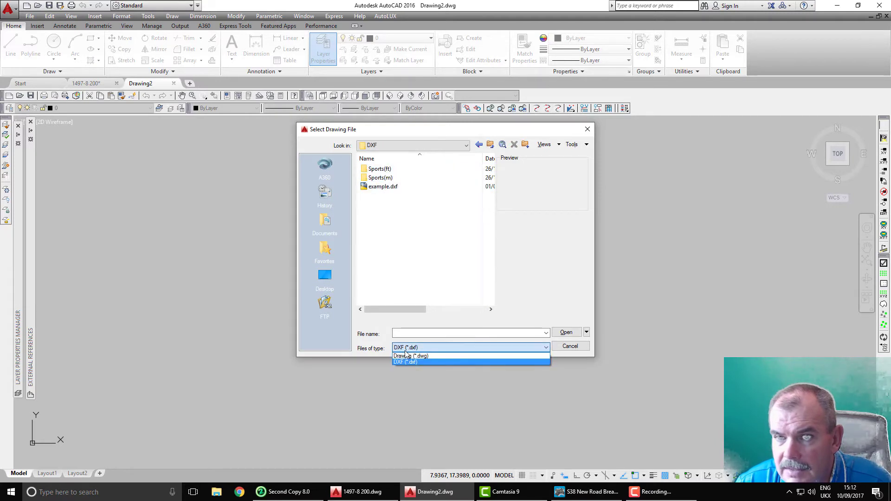
pyautogui.click(408, 357)
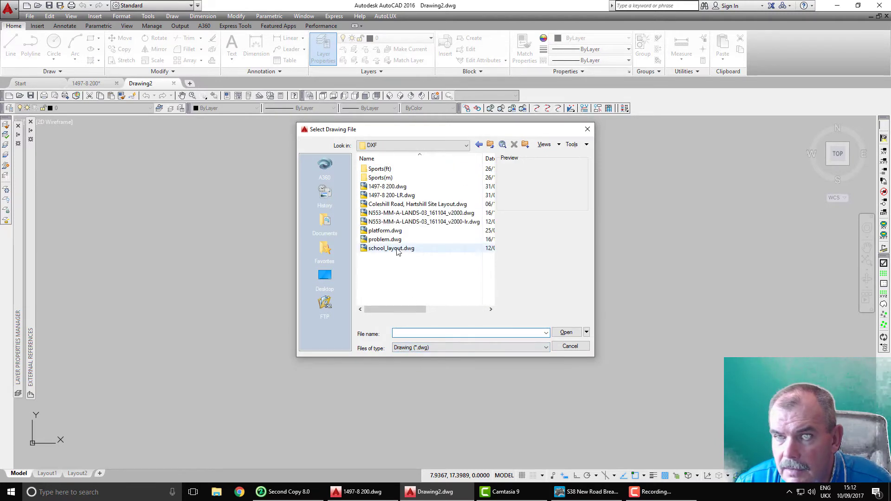
pyautogui.click(387, 186)
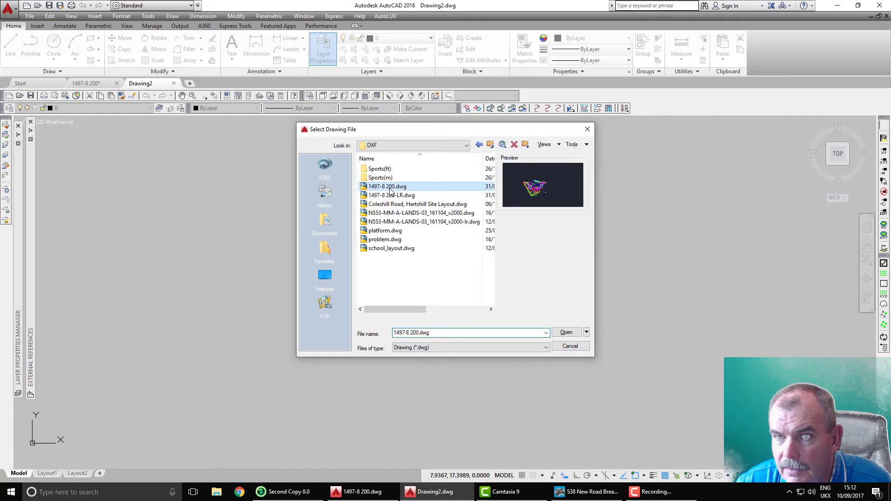
pyautogui.click(565, 333)
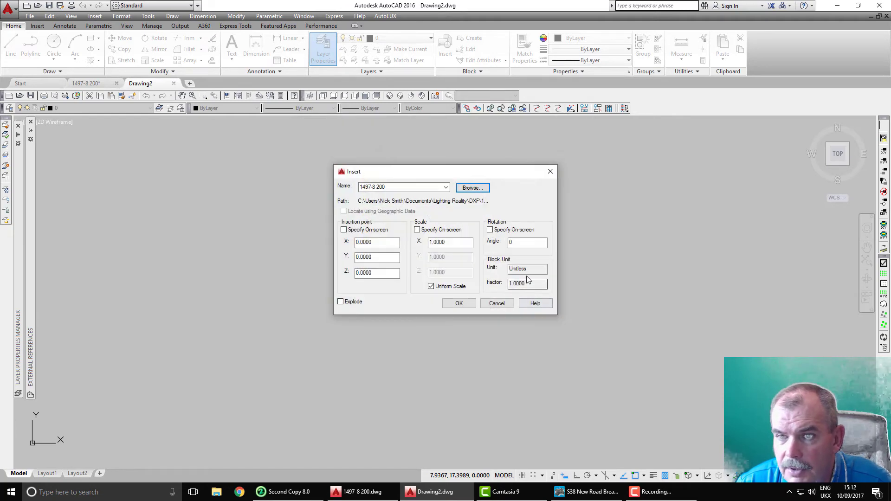
# Insert 1497-8 200 exploded at the origin with a uniform scale of 0.001 and zoom to the drawing extents
pyautogui.doubleClick(458, 243)
pyautogui.write('0')
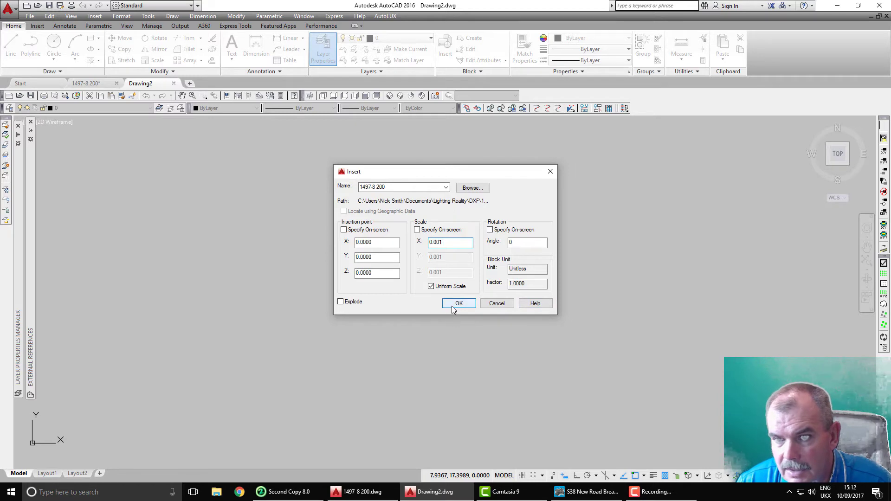
pyautogui.click(340, 302)
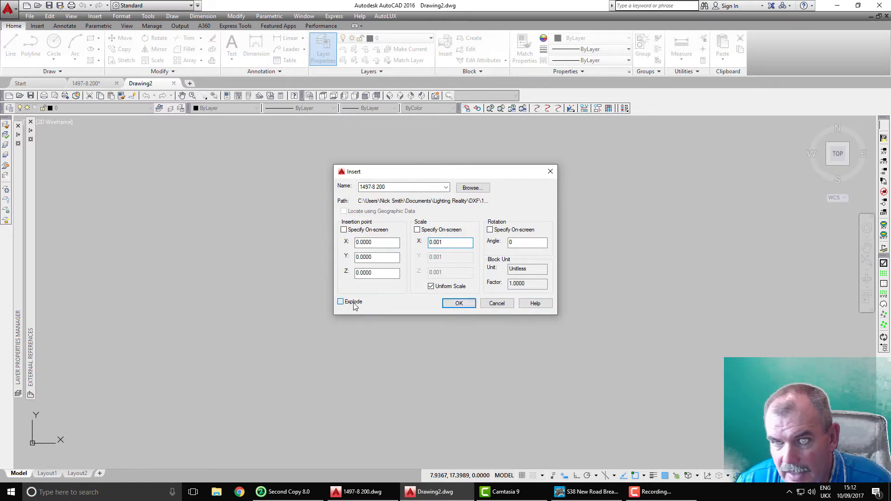
pyautogui.press('Return')
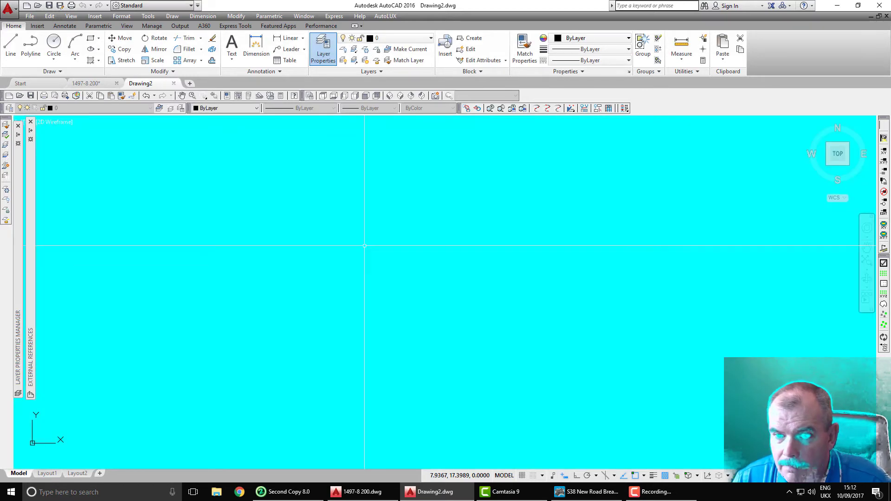
pyautogui.write('z')
pyautogui.press('Return')
pyautogui.write('e')
pyautogui.press('Return')
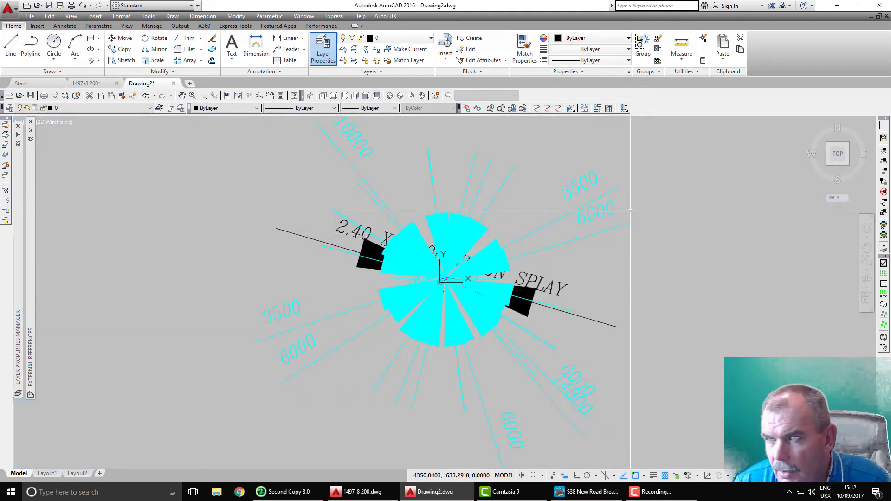
pyautogui.click(645, 228)
pyautogui.click(567, 149)
pyautogui.press('Escape')
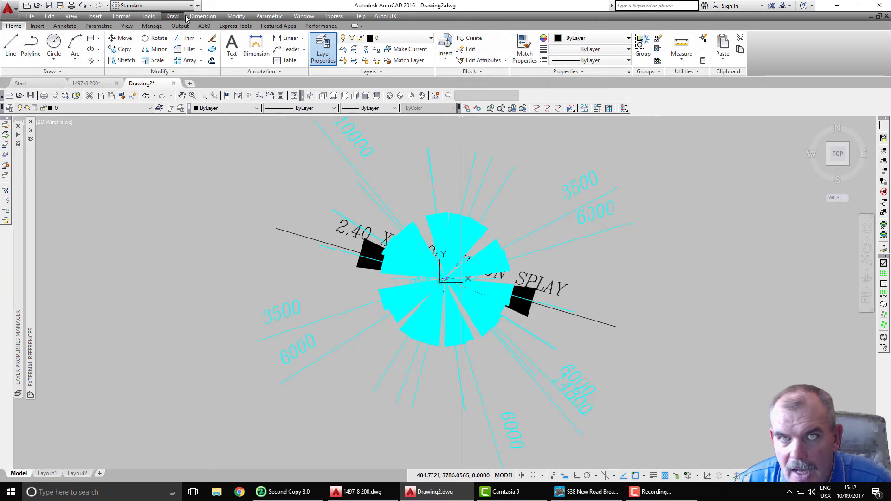
# Check the fit options and overall scale of the Standard dimension style without changing them
pyautogui.click(203, 16)
pyautogui.click(222, 254)
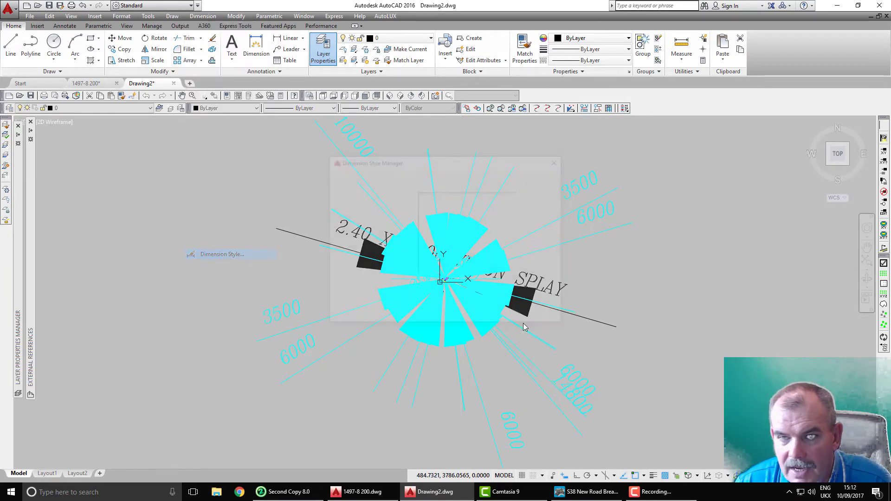
pyautogui.click(542, 225)
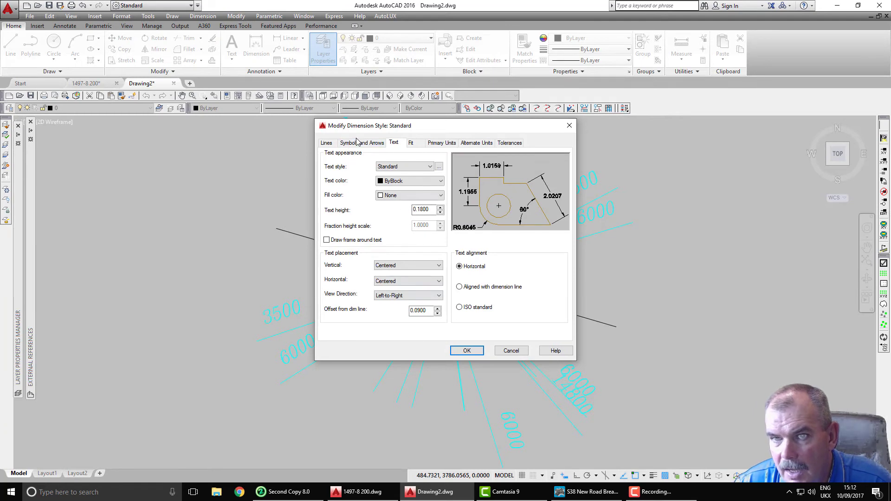
pyautogui.click(410, 144)
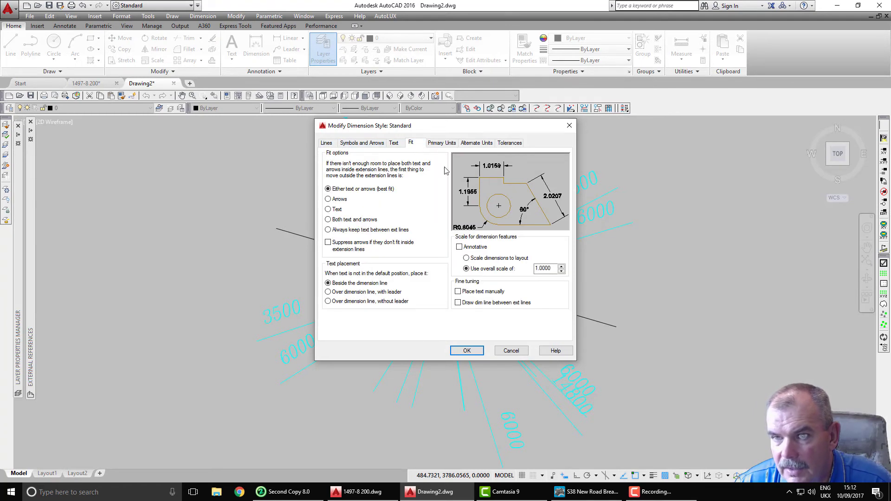
pyautogui.press('Escape')
pyautogui.press('Escape')
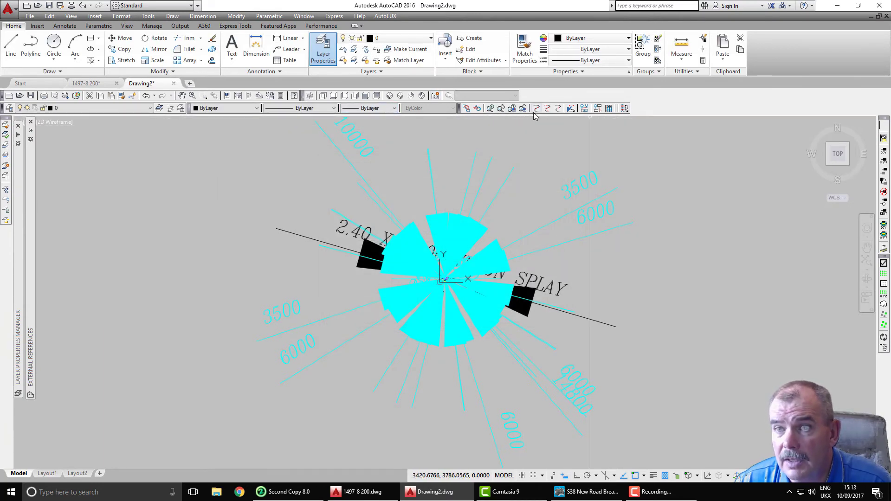
# Freeze the layer of the oversized cyan dimensions and delete the oversized 2.40 X 54.00 vision splay annotation
pyautogui.click(365, 48)
pyautogui.click(584, 178)
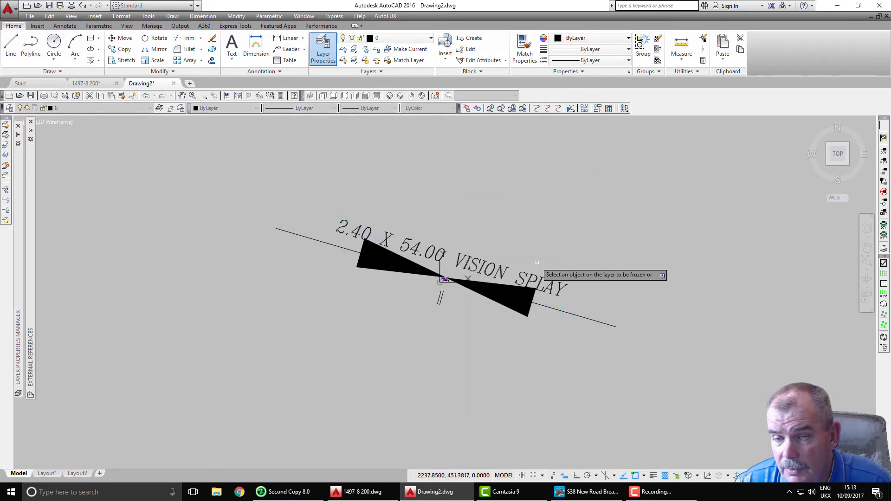
pyautogui.press('Escape')
pyautogui.click(557, 310)
pyautogui.press('Delete')
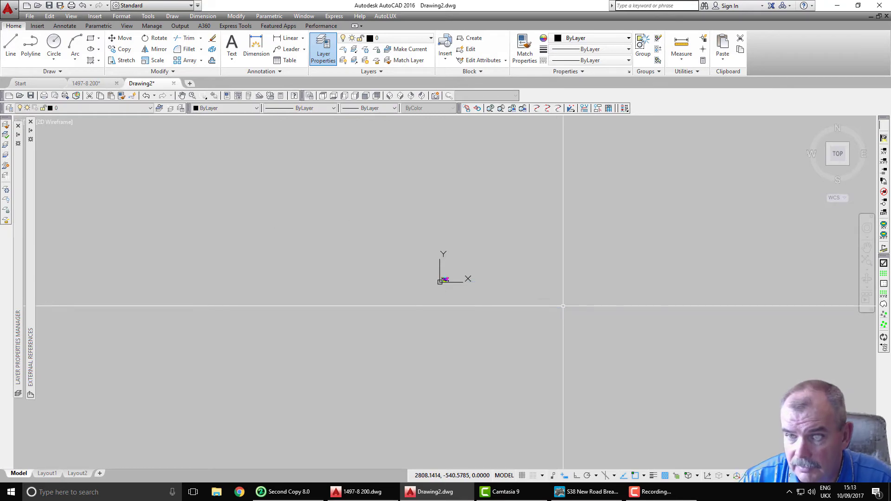
# Measure the distance across the road from the corner of the end parking bay perpendicular to the opposite outer edge
pyautogui.scroll(10, 562, 306)
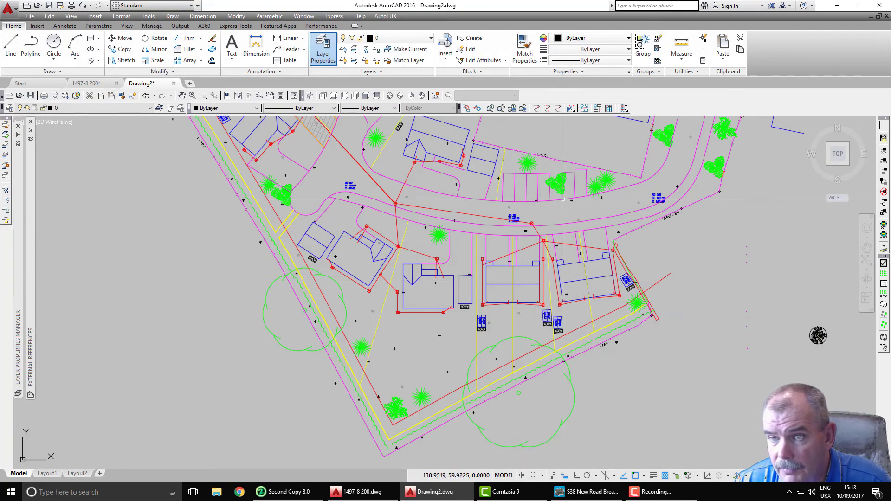
pyautogui.moveTo(622, 228); pyautogui.dragTo(551, 340, button='middle')
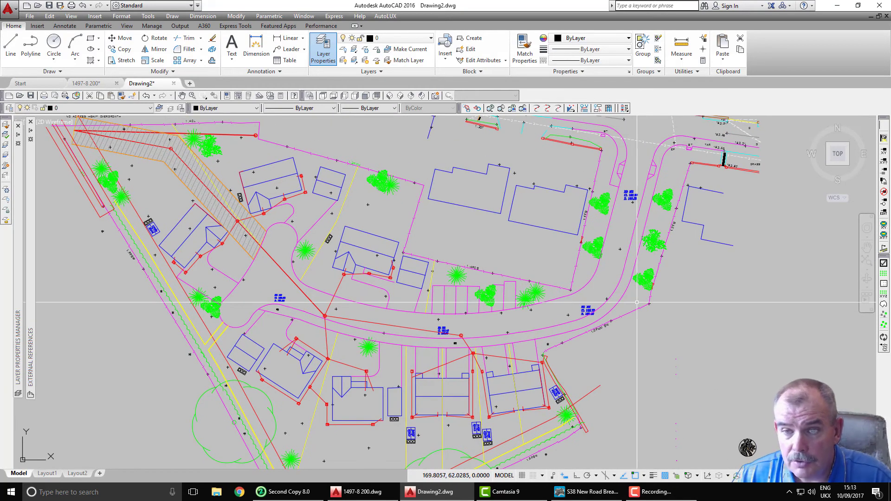
pyautogui.click(144, 17)
pyautogui.moveTo(260, 123)
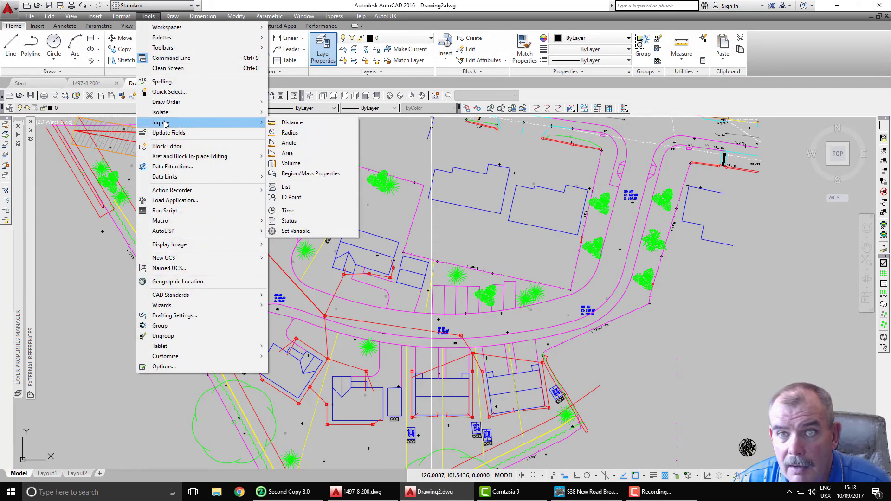
pyautogui.click(287, 123)
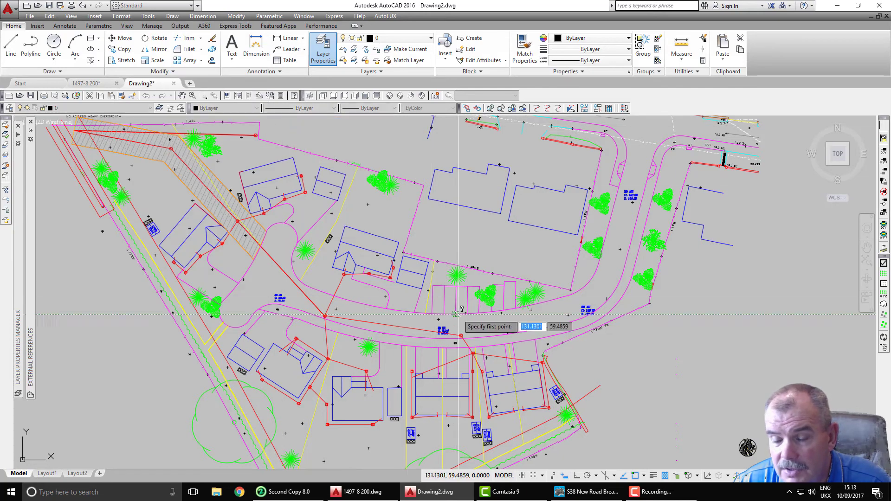
pyautogui.scroll(3, 506, 334)
pyautogui.click(534, 268)
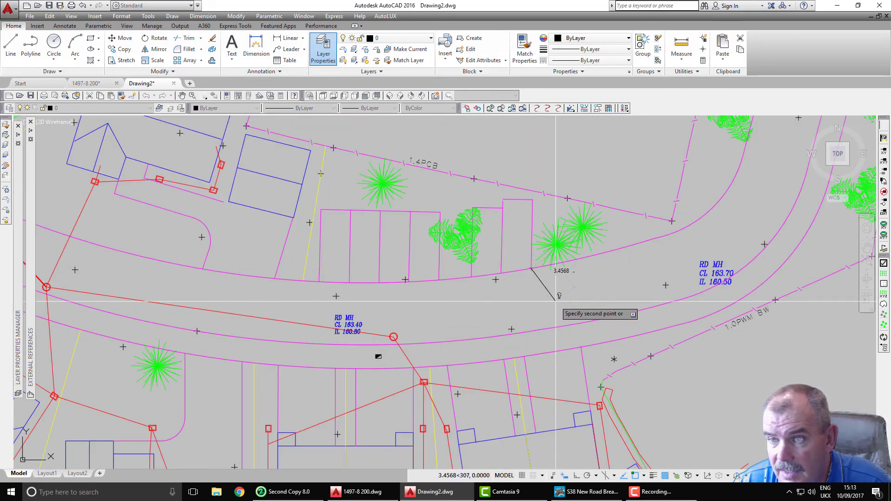
pyautogui.keyDown('shift'); pyautogui.rightClick(558, 299); pyautogui.keyUp('shift')
pyautogui.click(586, 231)
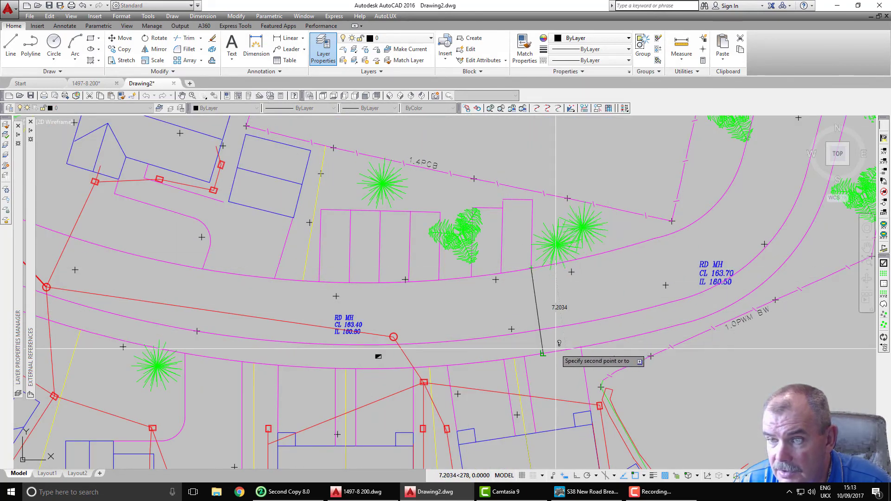
pyautogui.click(542, 354)
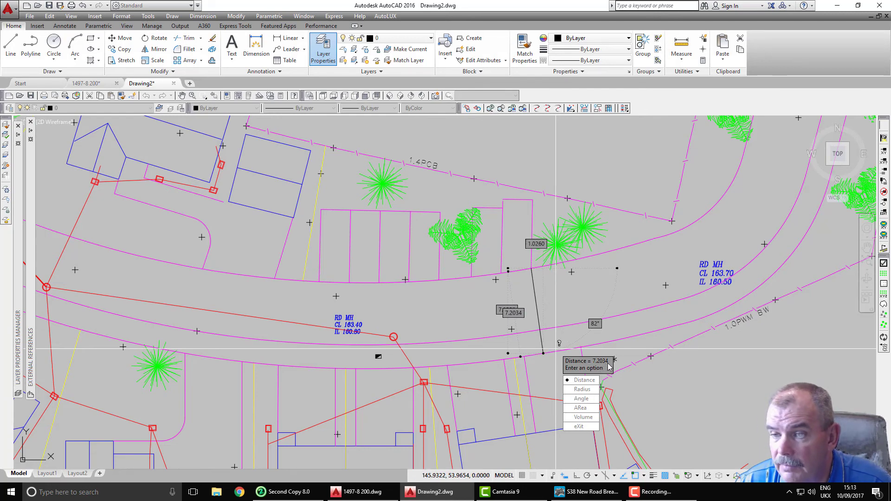
pyautogui.press('Escape')
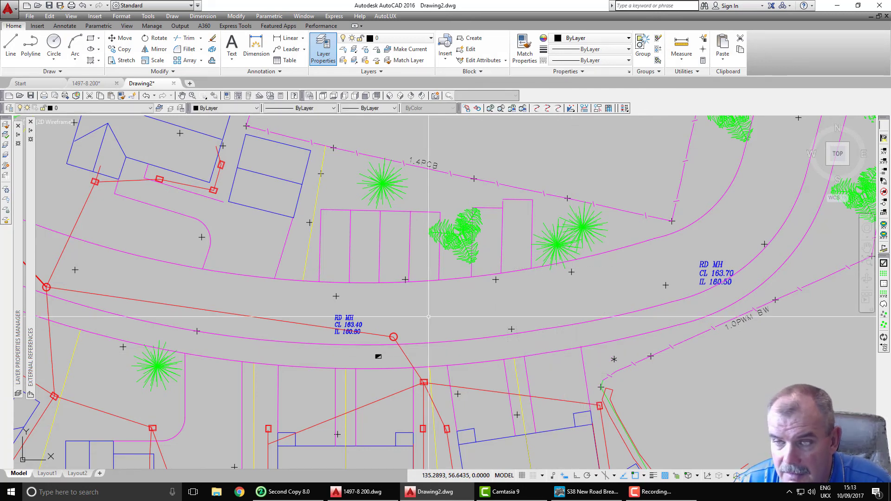
# Save the rescaled drawing as 1497-8 200-LR1.dwg in the DXF folder and close it
pyautogui.click(61, 6)
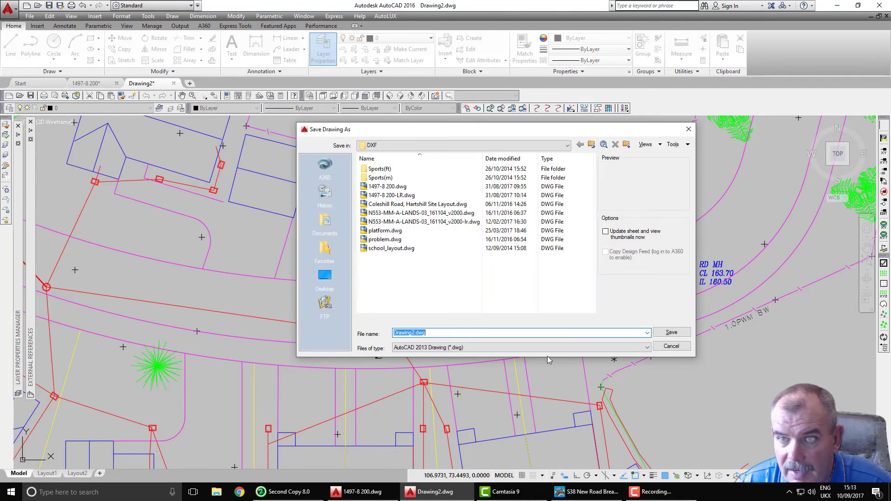
pyautogui.click(403, 195)
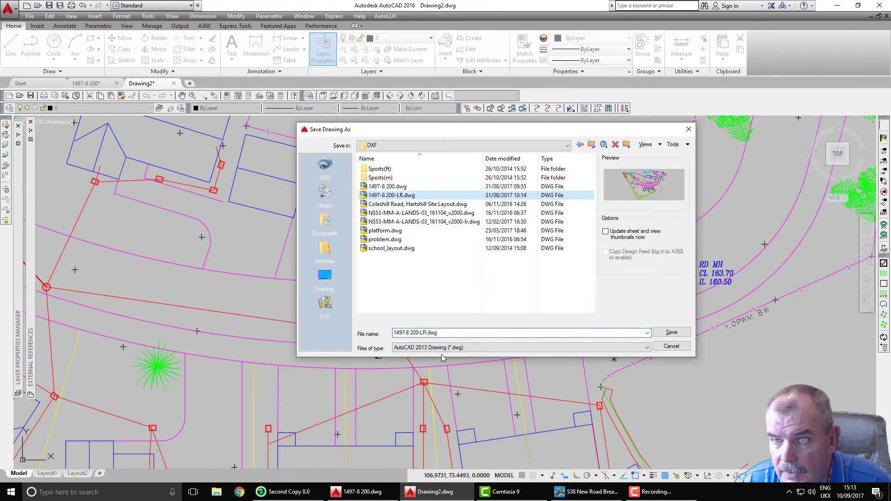
pyautogui.click(427, 332)
pyautogui.click(427, 332)
pyautogui.write('1')
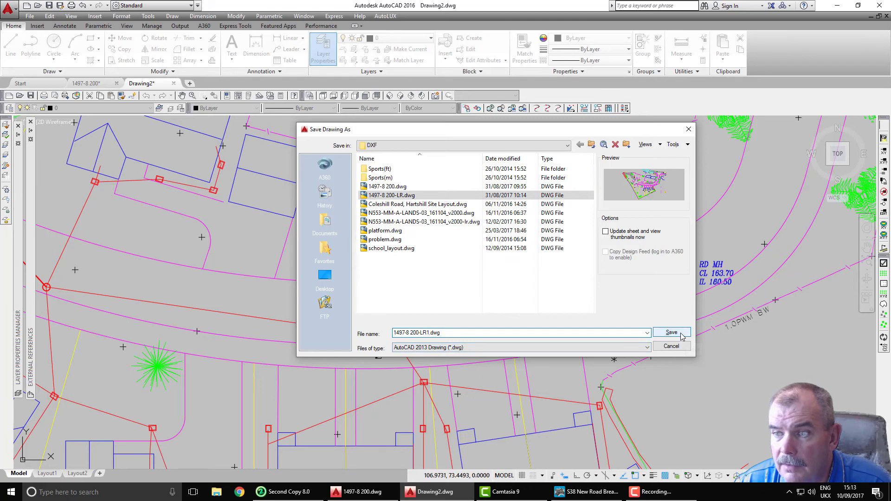
pyautogui.click(671, 332)
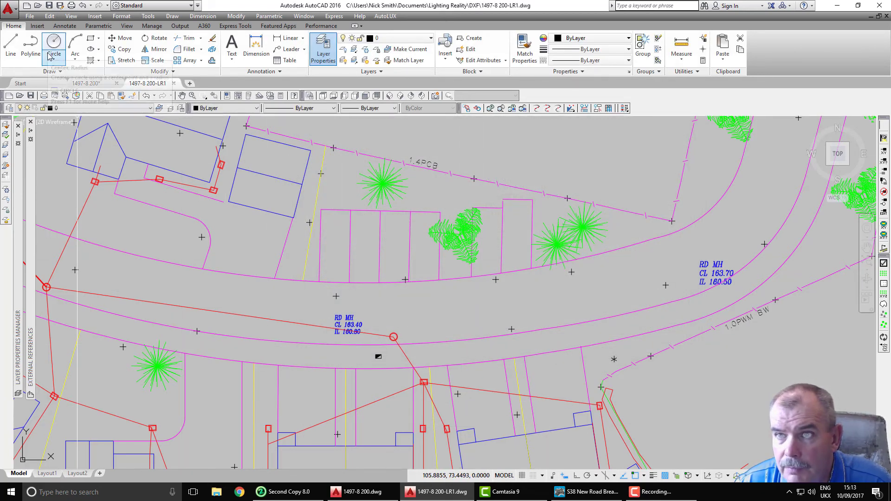
pyautogui.click(173, 84)
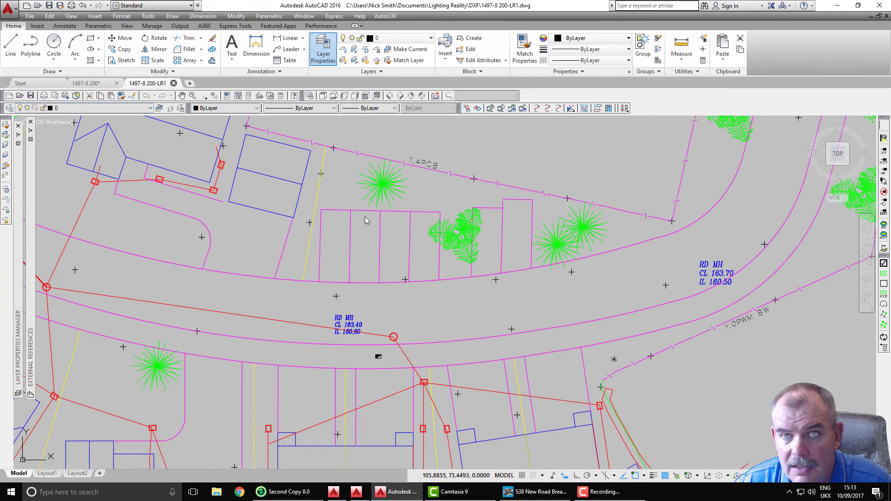